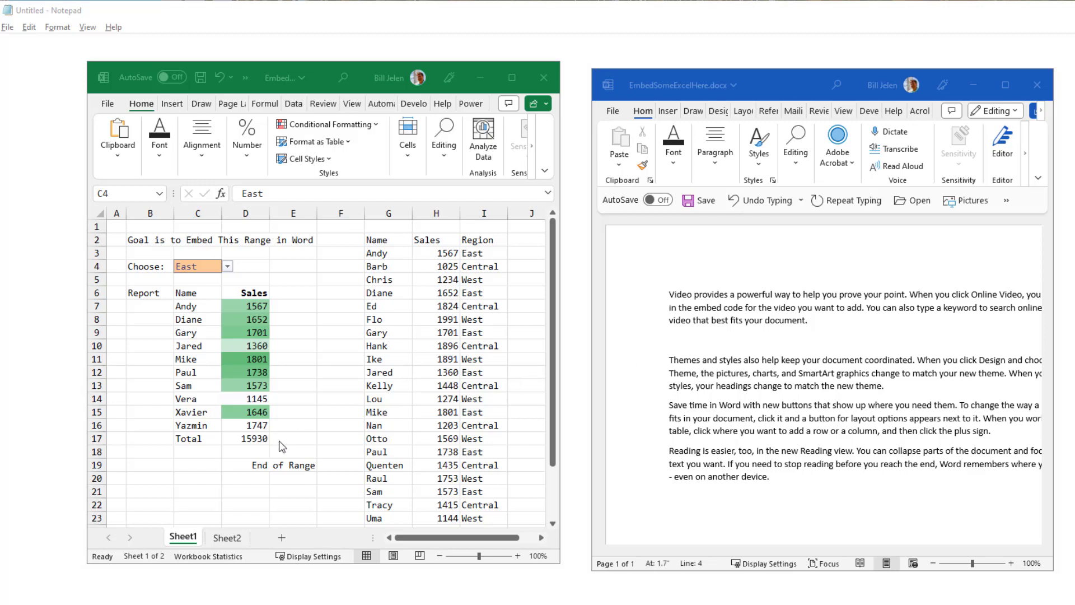
# Inspect the report formula and try switching C4's region to Central and back to East.
pyautogui.hotkey('alt', 'Tab')
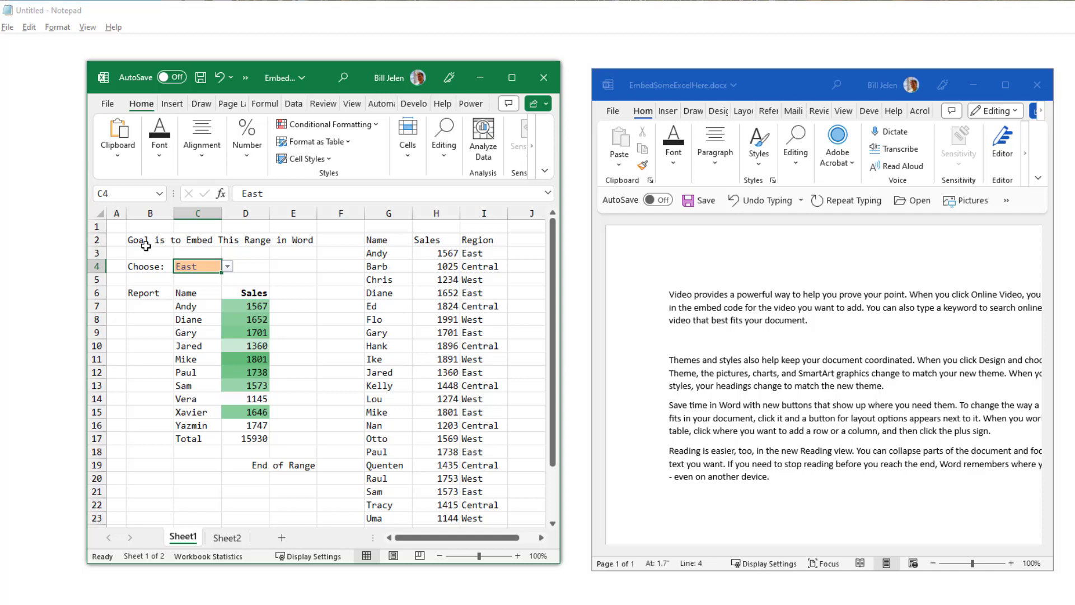
pyautogui.moveTo(144, 240); pyautogui.dragTo(289, 466)
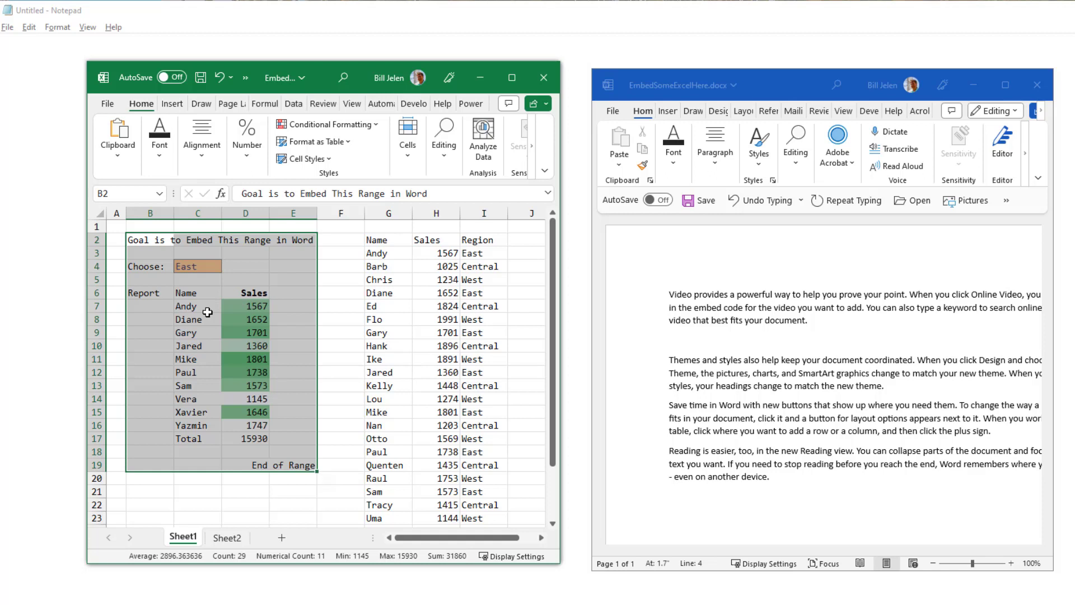
pyautogui.click(247, 308)
pyautogui.click(199, 305)
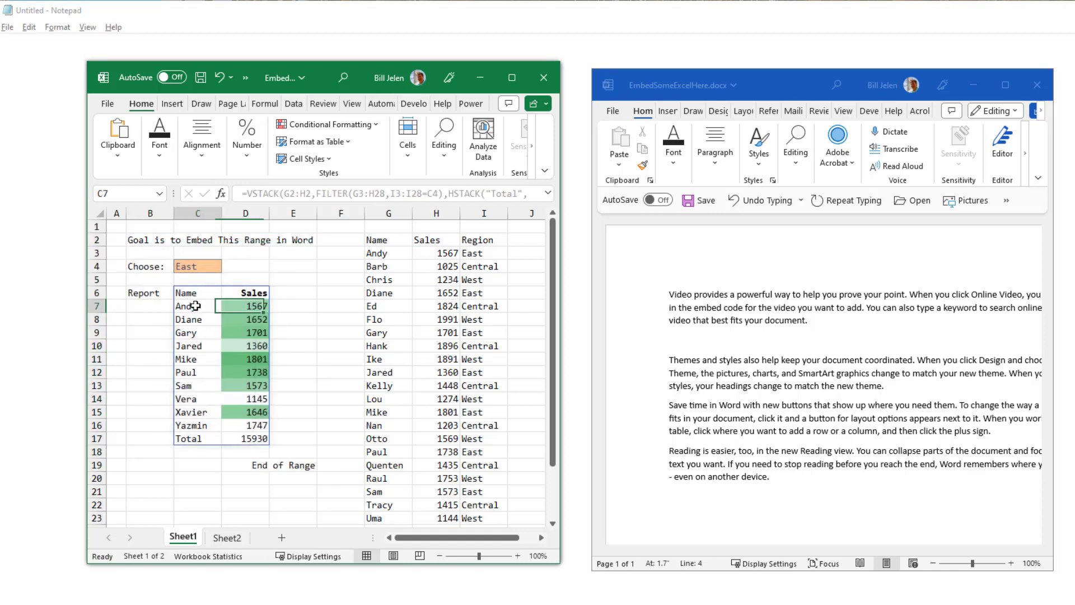
pyautogui.click(203, 263)
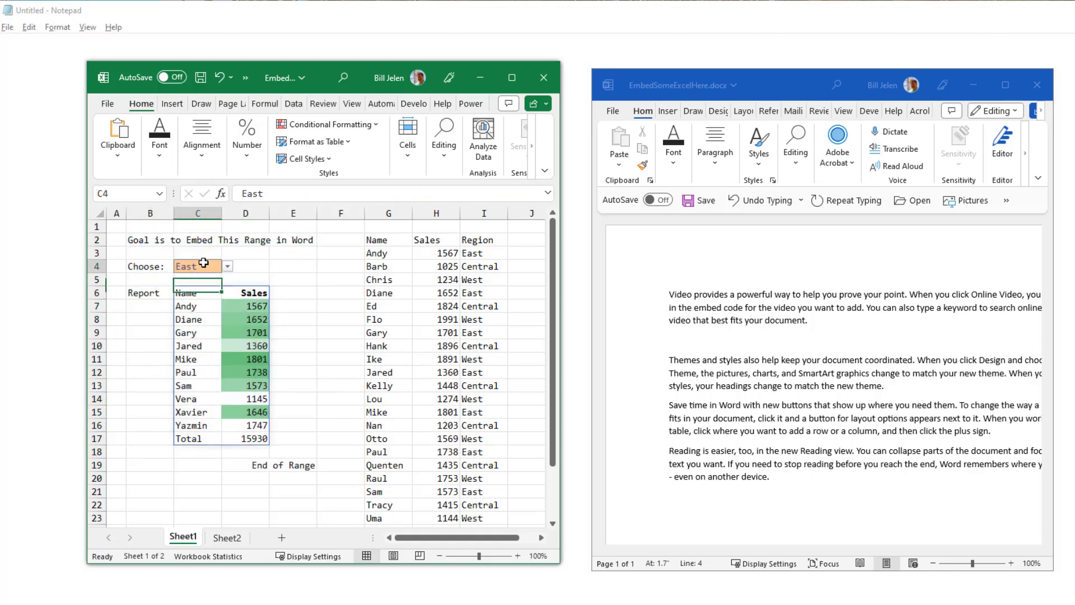
pyautogui.click(188, 291)
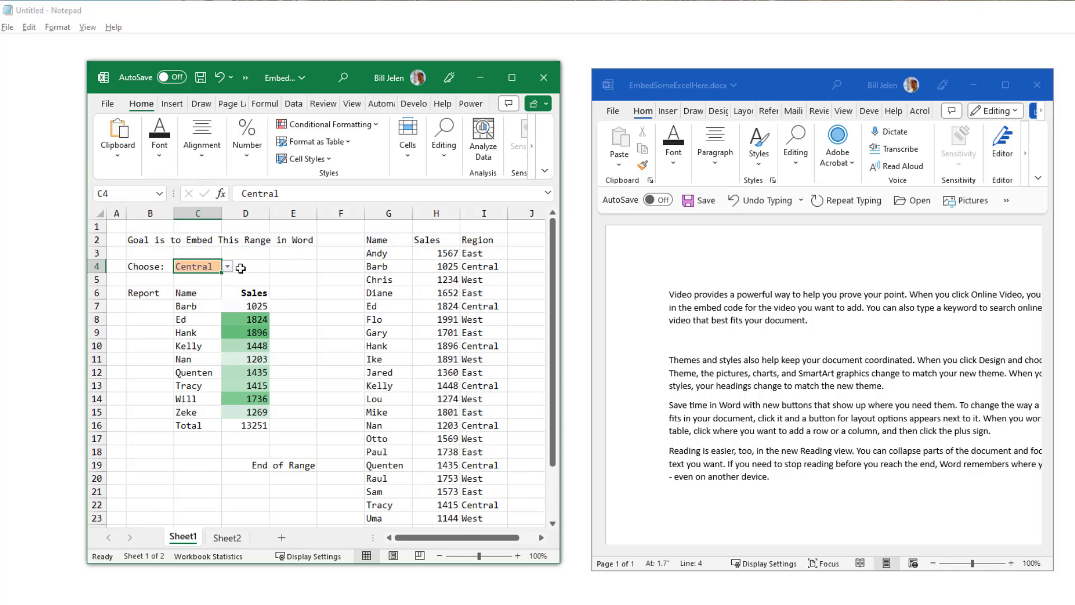
pyautogui.click(227, 267)
pyautogui.click(185, 279)
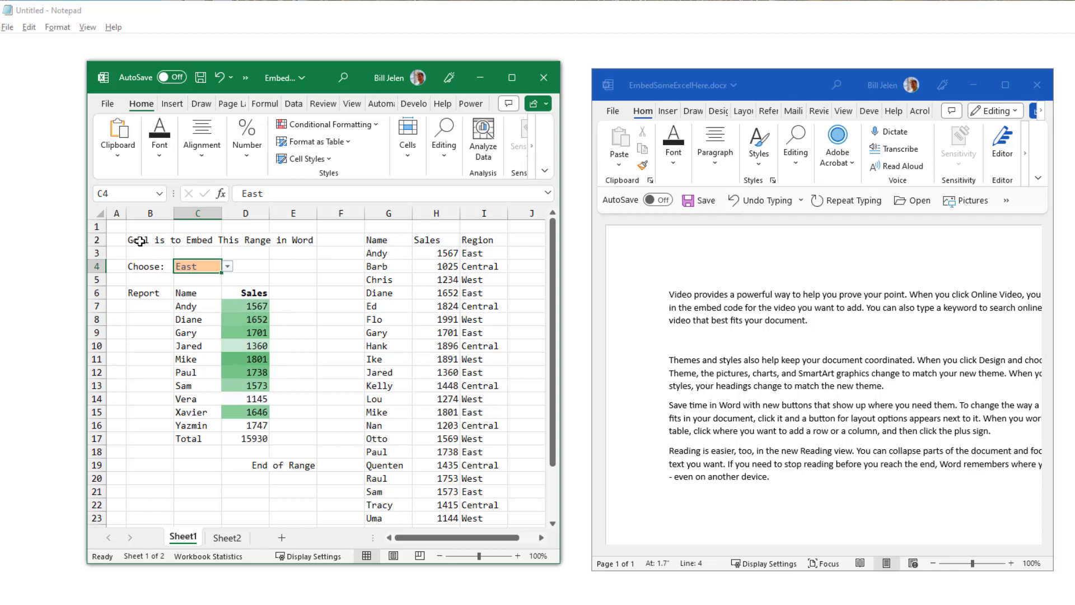
# Name the selected range B2:E19 'AnyName' through the Name Box.
pyautogui.moveTo(141, 243); pyautogui.dragTo(302, 465)
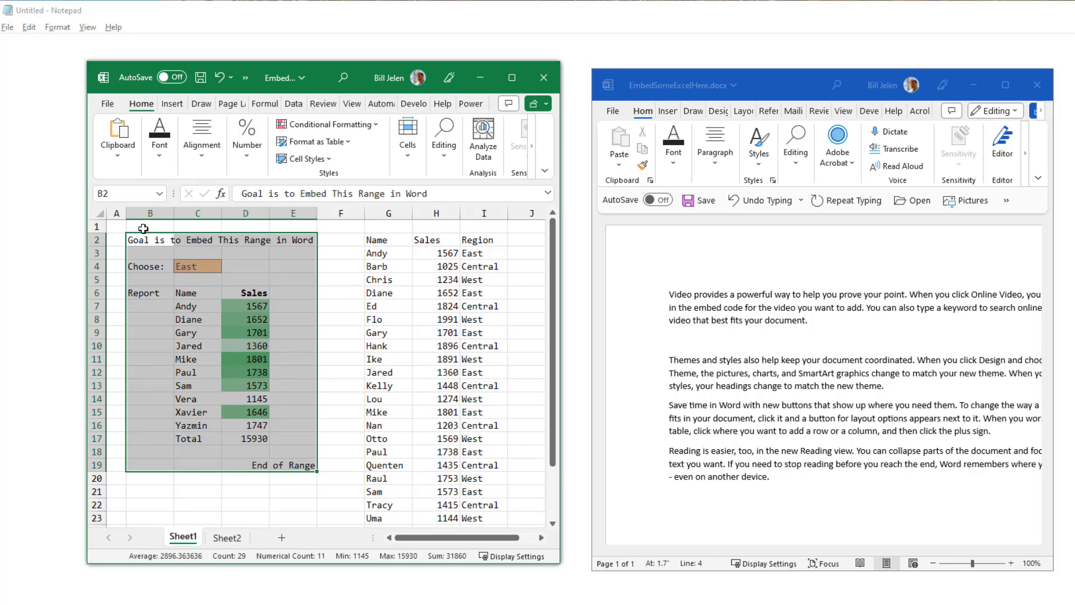
pyautogui.click(122, 193)
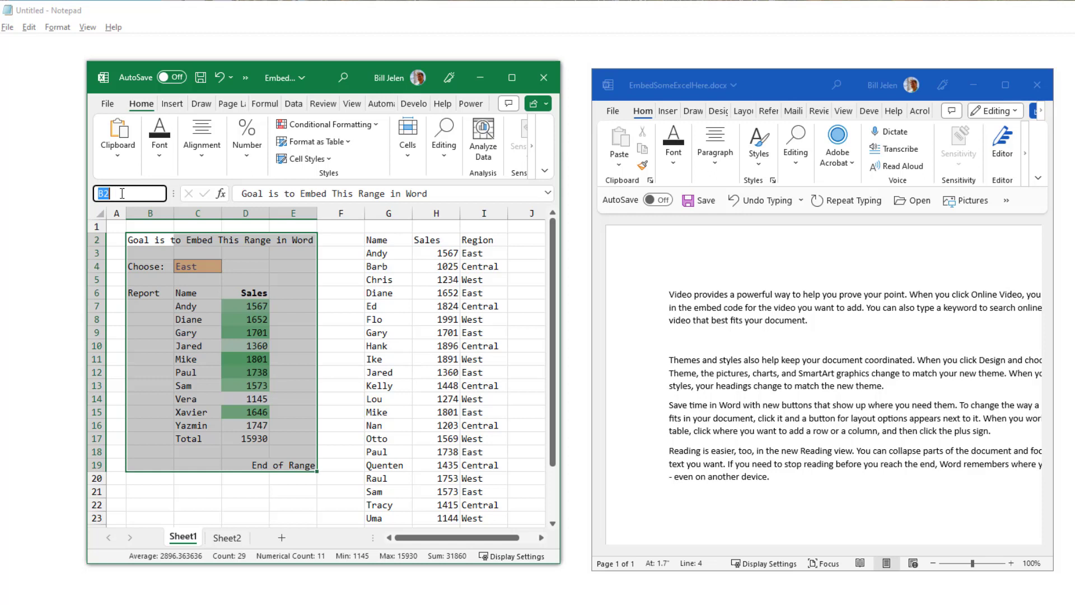
pyautogui.write('AnyName')
pyautogui.press('Return')
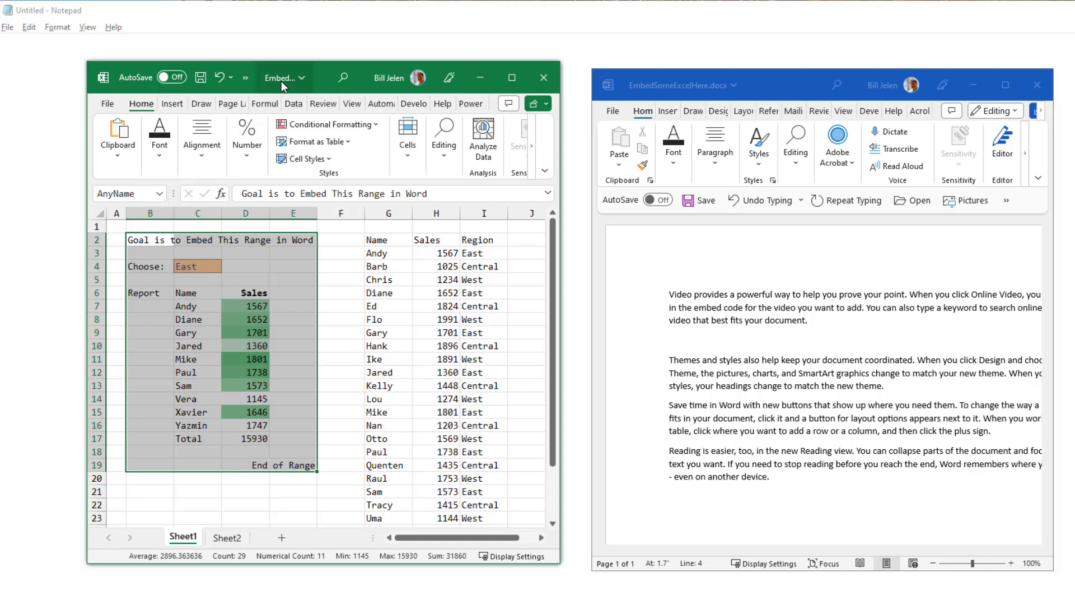
# Save the workbook and set C4's region dropdown to West.
pyautogui.click(201, 78)
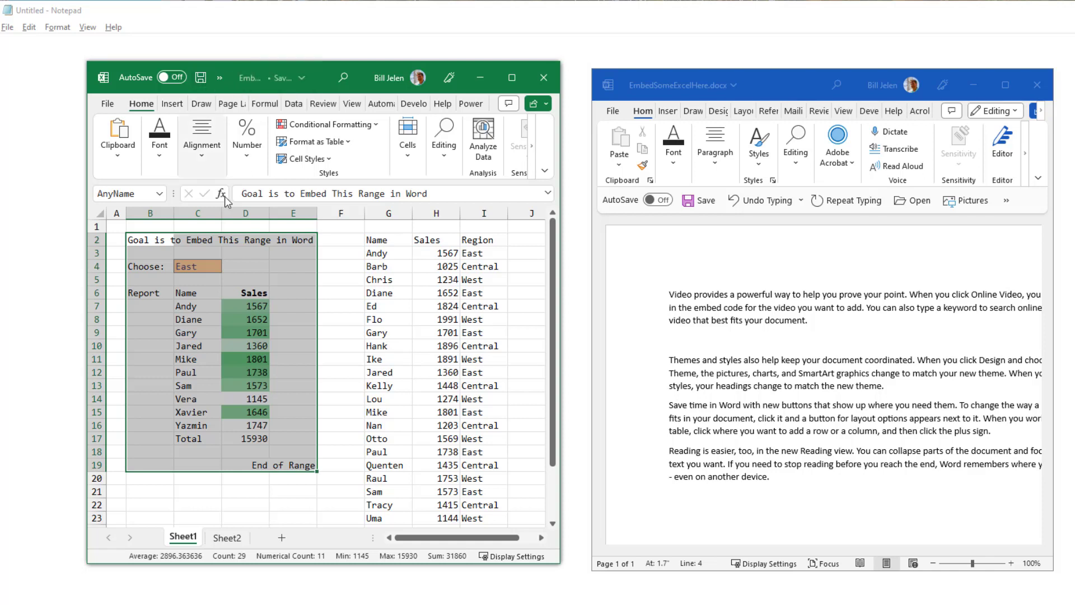
pyautogui.click(213, 265)
pyautogui.click(227, 267)
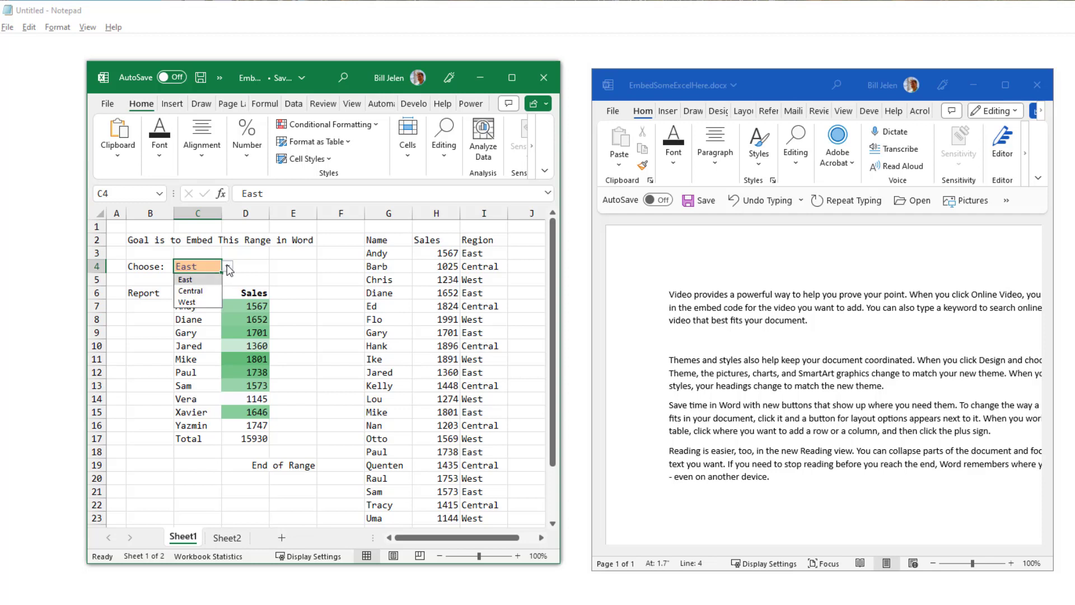
pyautogui.click(195, 300)
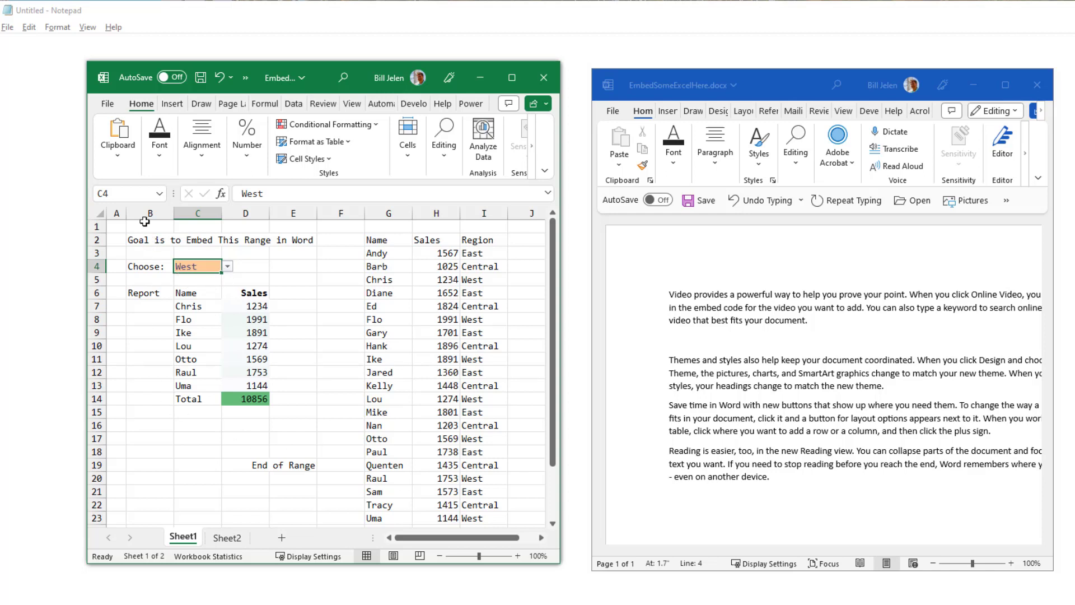
# Select the AnyName range from the Name Box list and copy it.
pyautogui.click(157, 195)
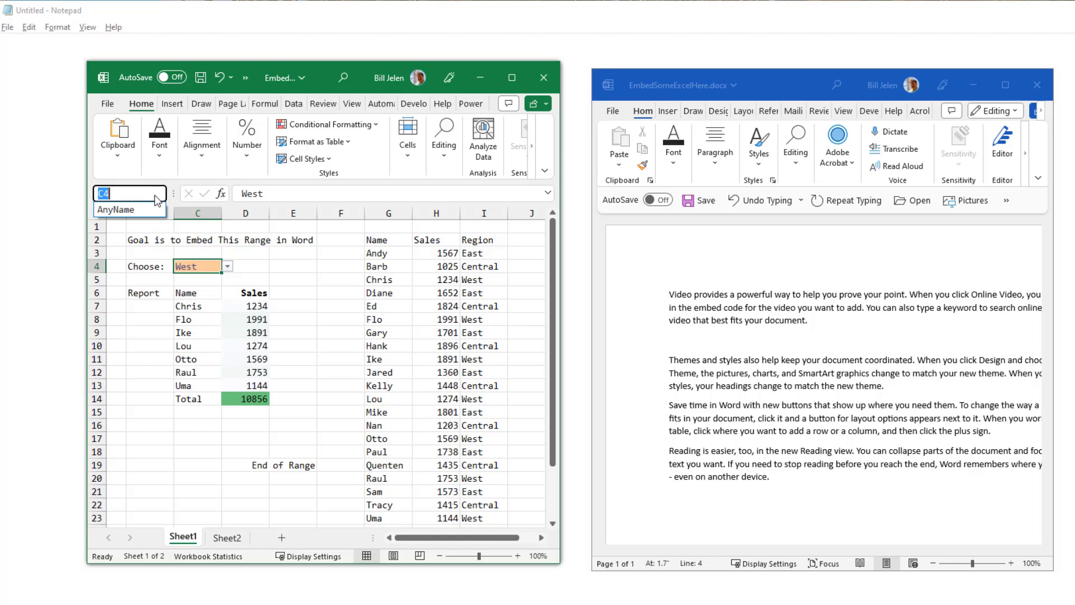
pyautogui.click(123, 211)
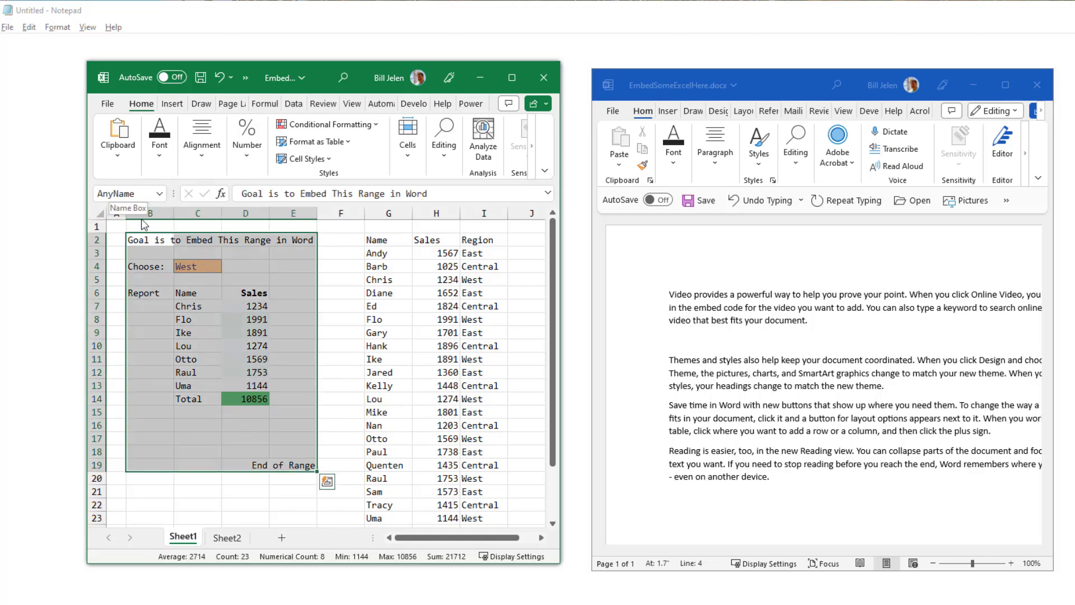
pyautogui.hotkey('ctrl', 'c')
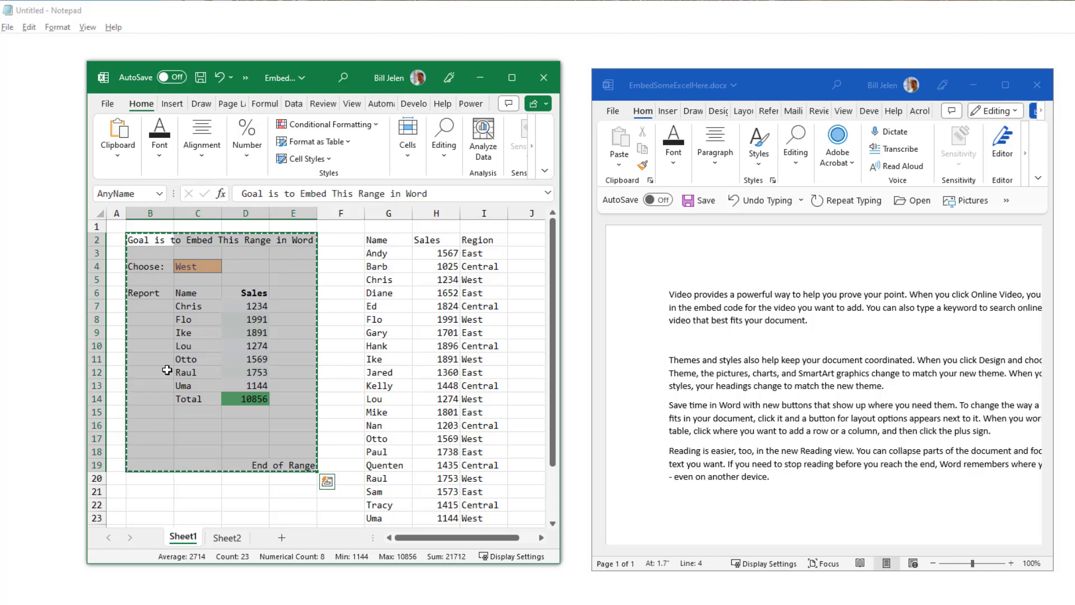
# Paste the range between Word's first two paragraphs with Link & Keep Source Formatting.
pyautogui.click(672, 342)
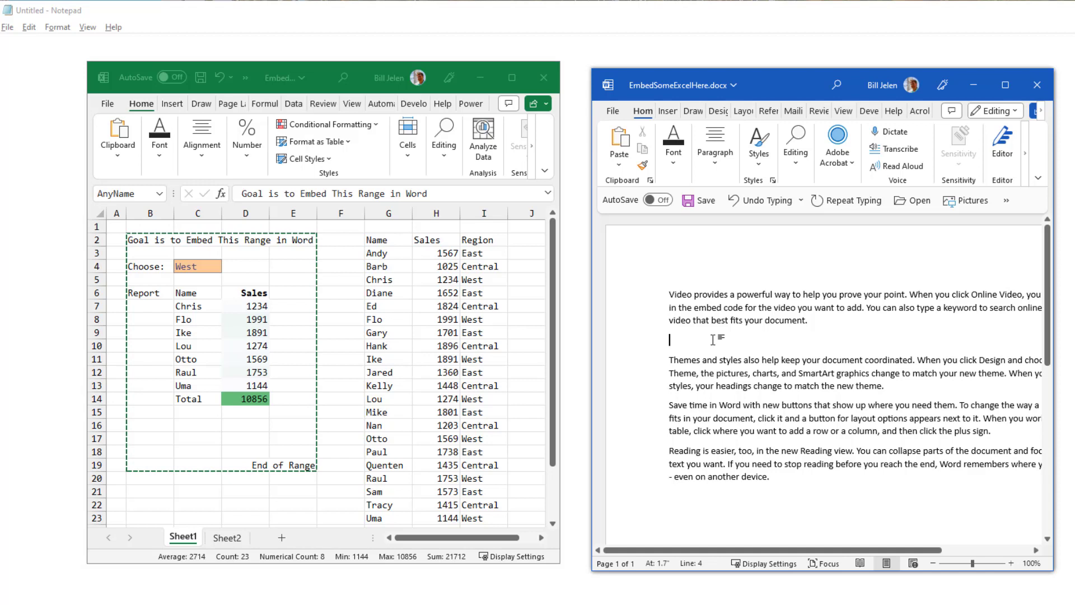
pyautogui.hotkey('ctrl', 'v')
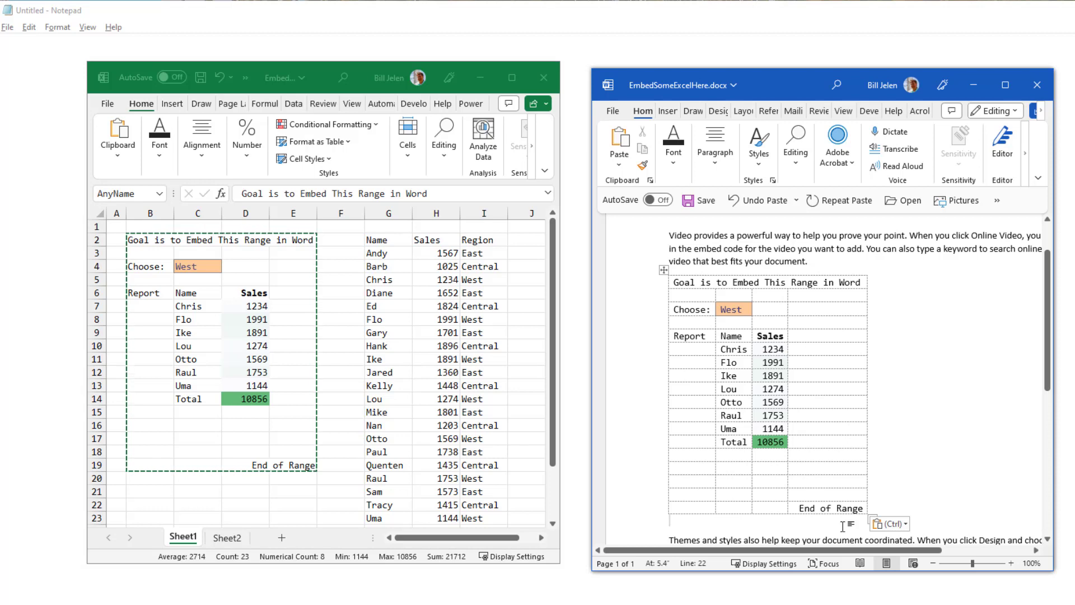
pyautogui.click(901, 515)
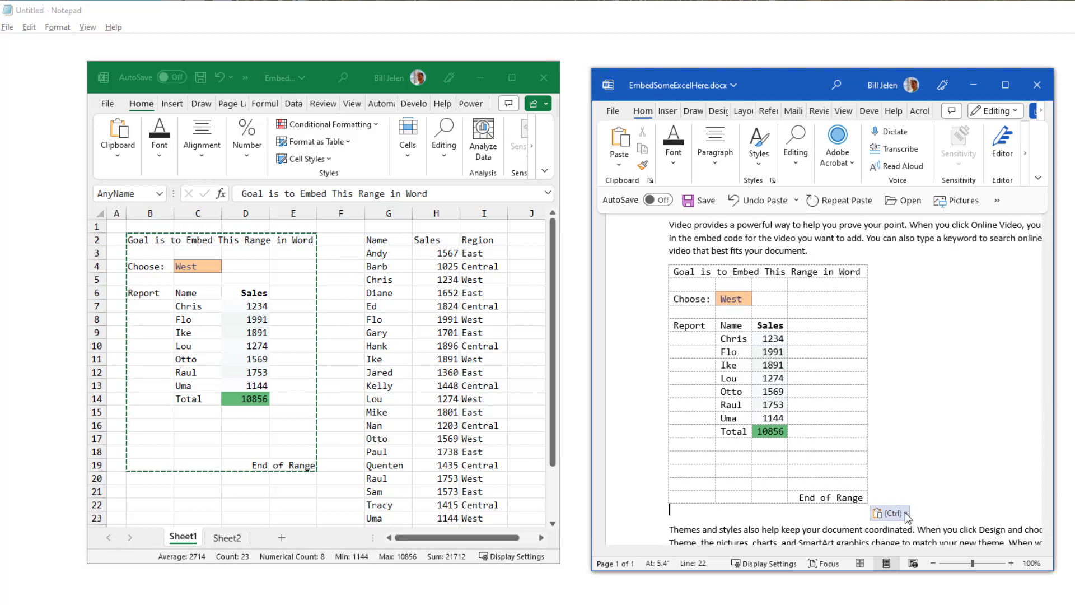
pyautogui.click(905, 512)
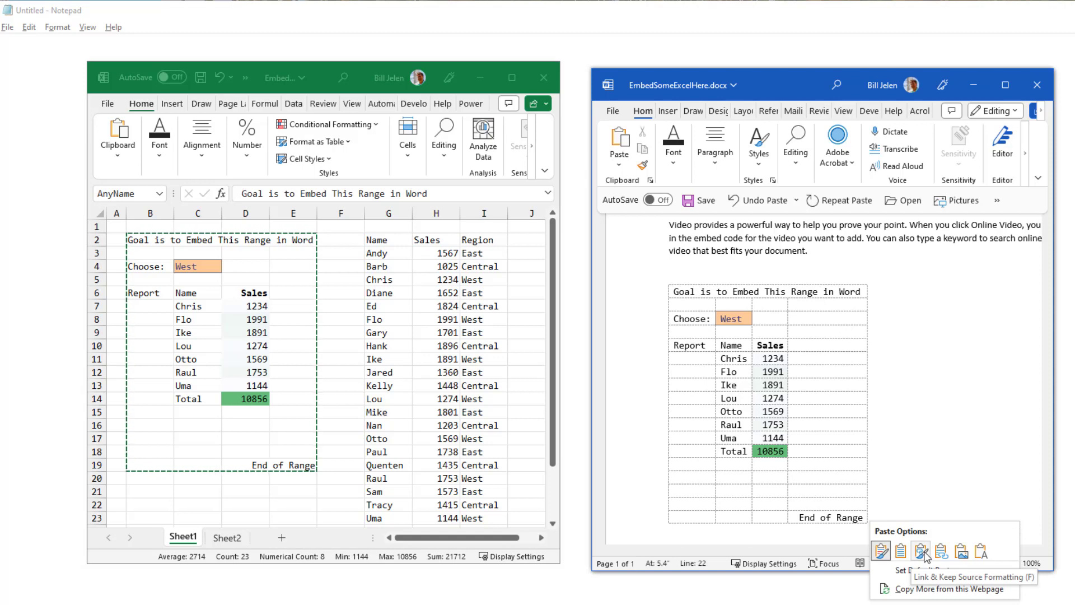
pyautogui.click(923, 552)
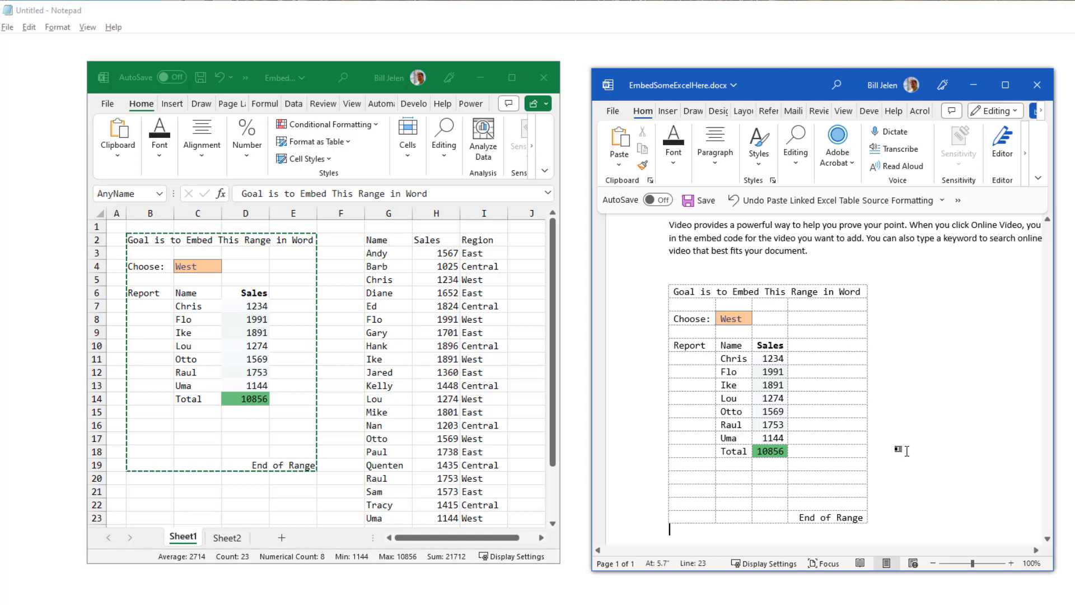
# Set C4's region to Central so the report totals 13251.
pyautogui.click(197, 264)
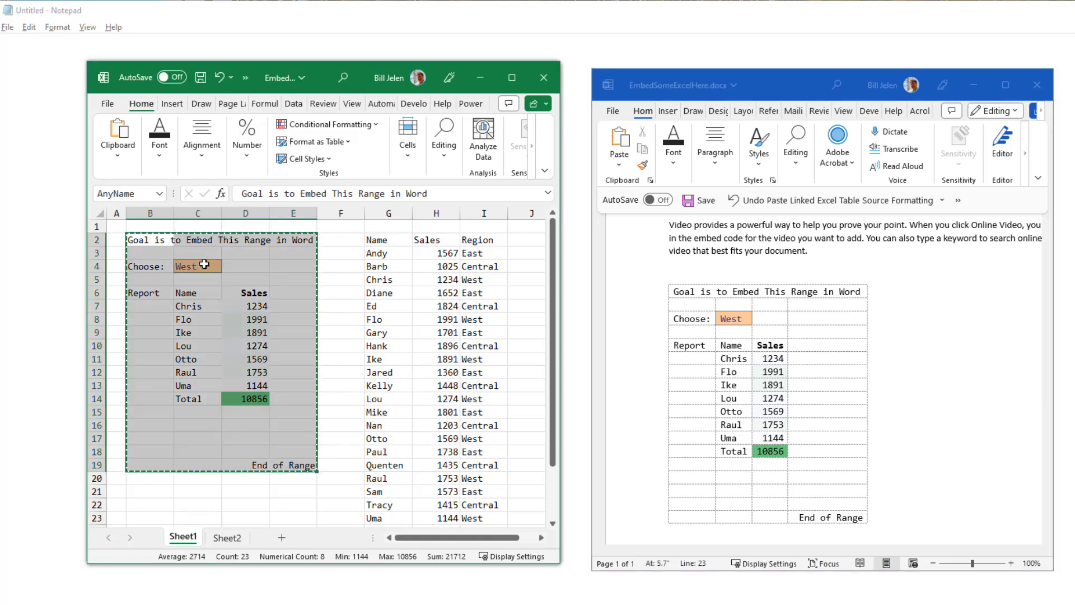
pyautogui.click(199, 265)
pyautogui.click(228, 266)
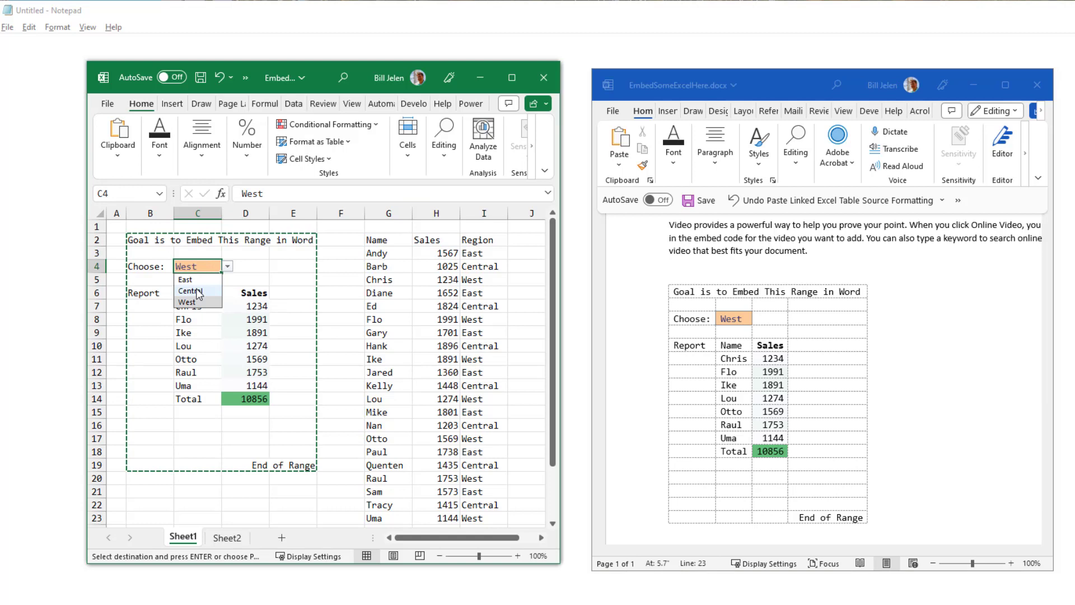
pyautogui.click(192, 290)
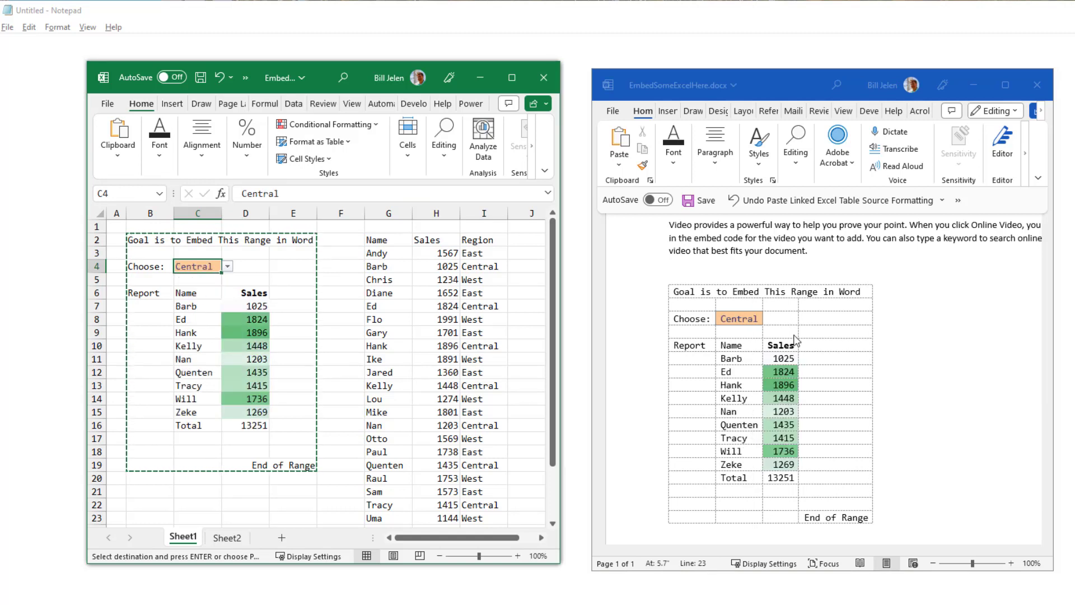
# Make the Choose: label in B4 bold with a green fill.
pyautogui.click(151, 265)
pyautogui.hotkey('ctrl', 'b')
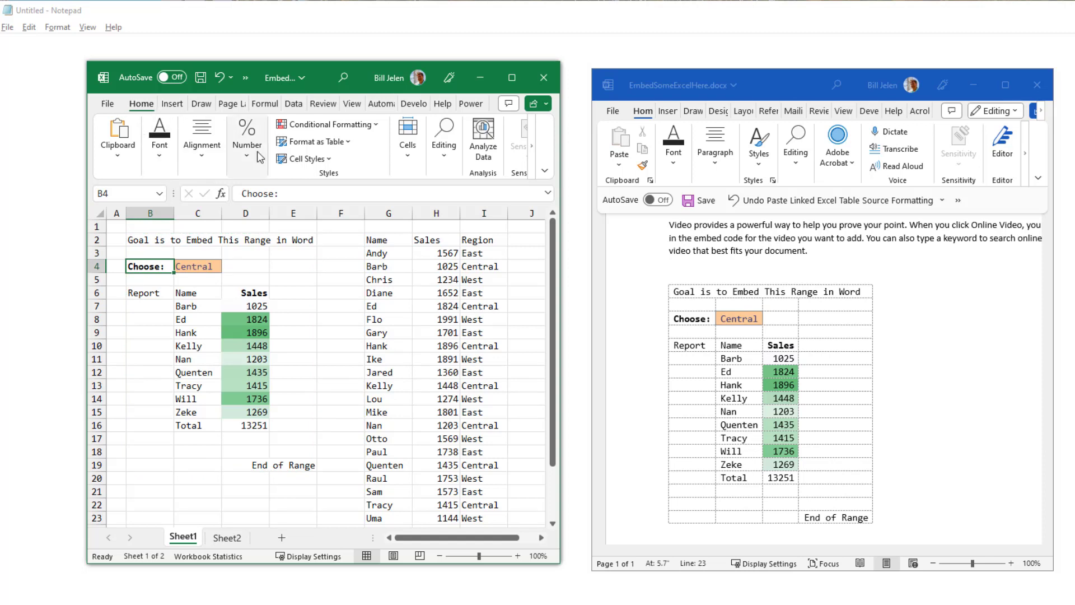
pyautogui.click(159, 157)
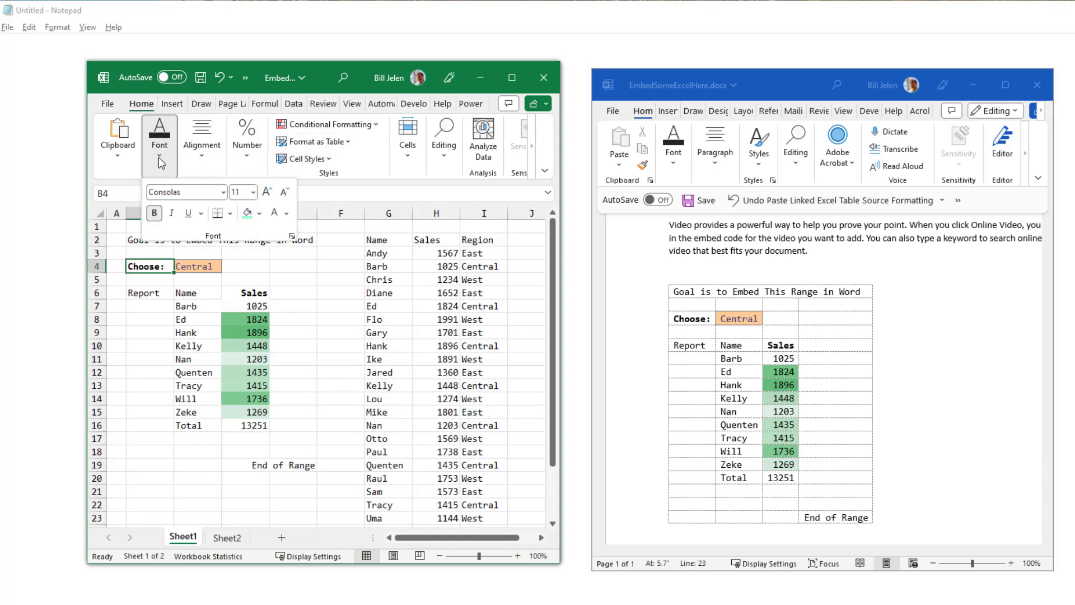
pyautogui.click(246, 213)
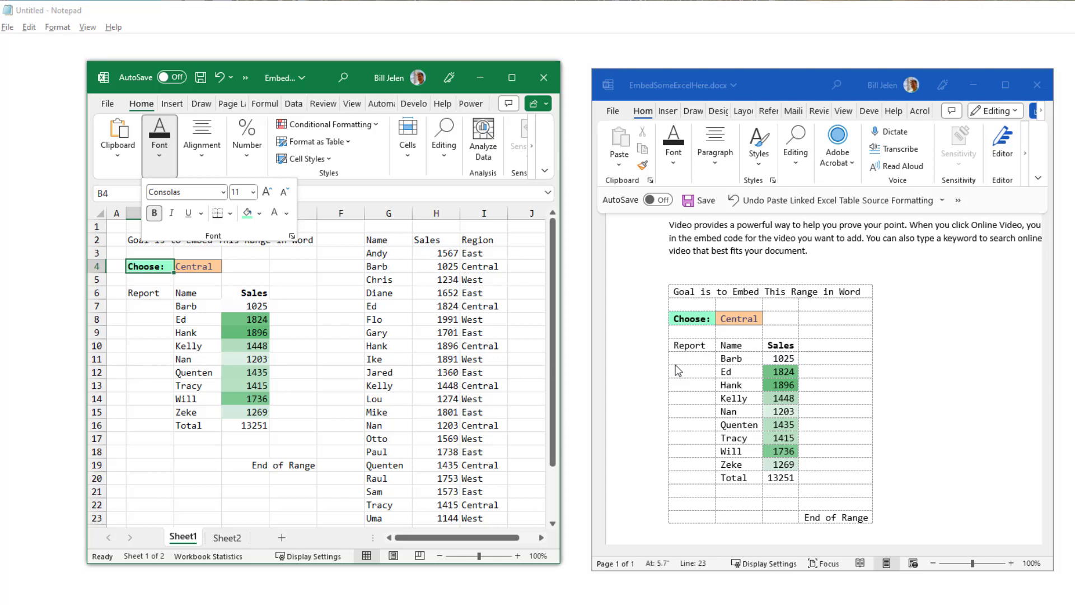
pyautogui.click(238, 62)
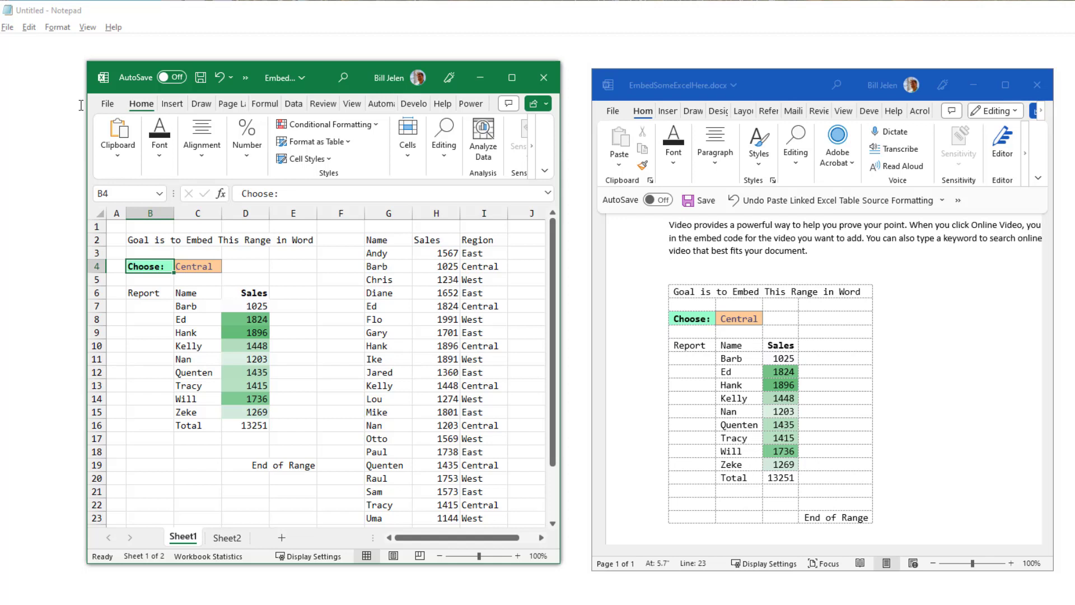
# Close EmbedThisInWord.xlsx from the File menu, choosing Don't Save.
pyautogui.click(108, 104)
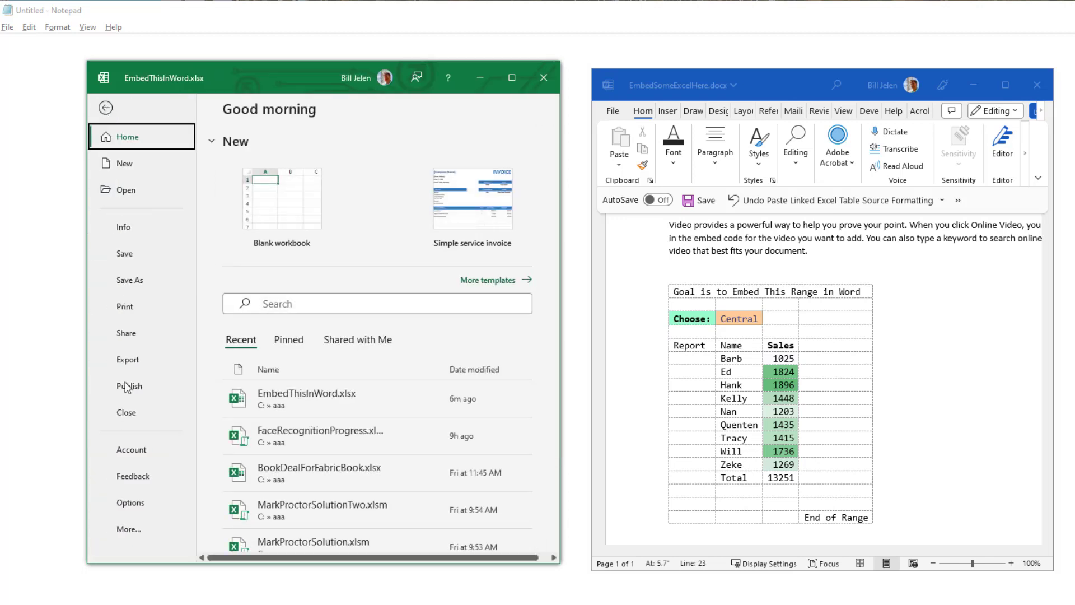
pyautogui.click(125, 415)
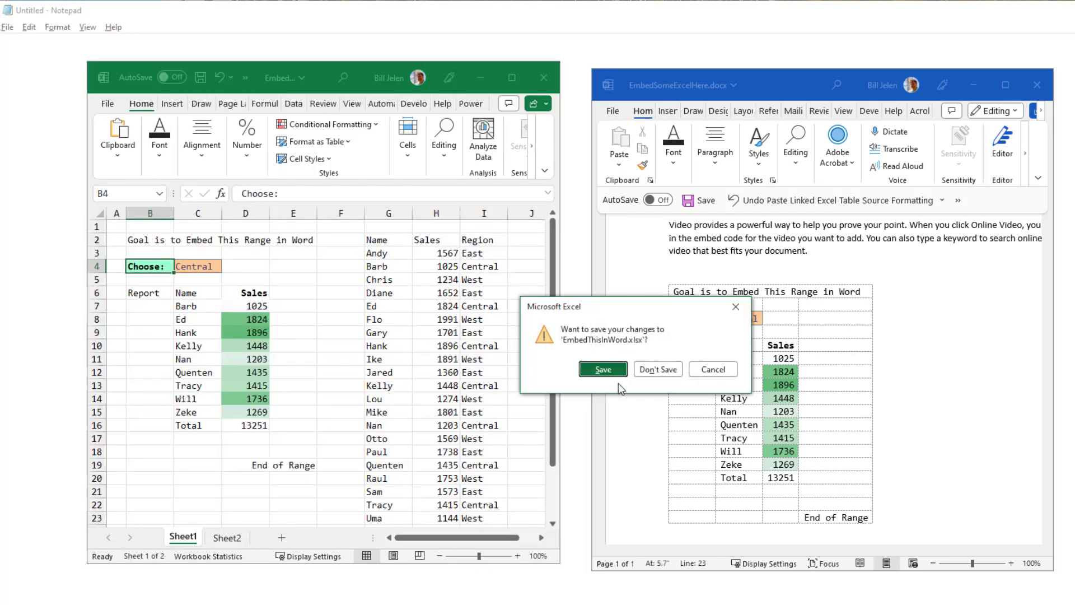
pyautogui.click(644, 374)
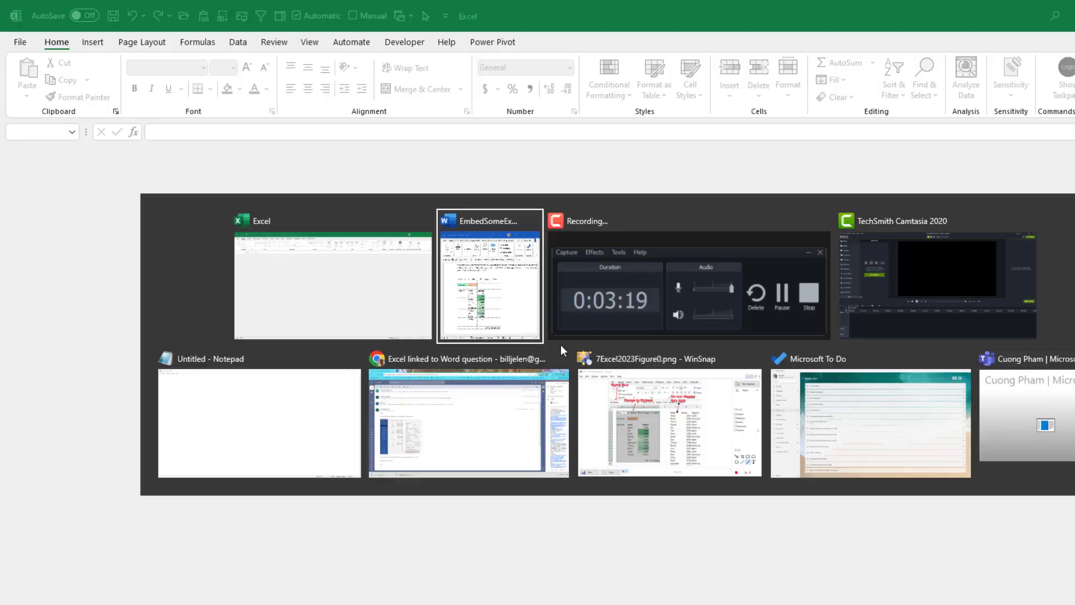
# Switch windows with Alt+Tab toward the Word document.
pyautogui.hotkey('alt', 'Tab')
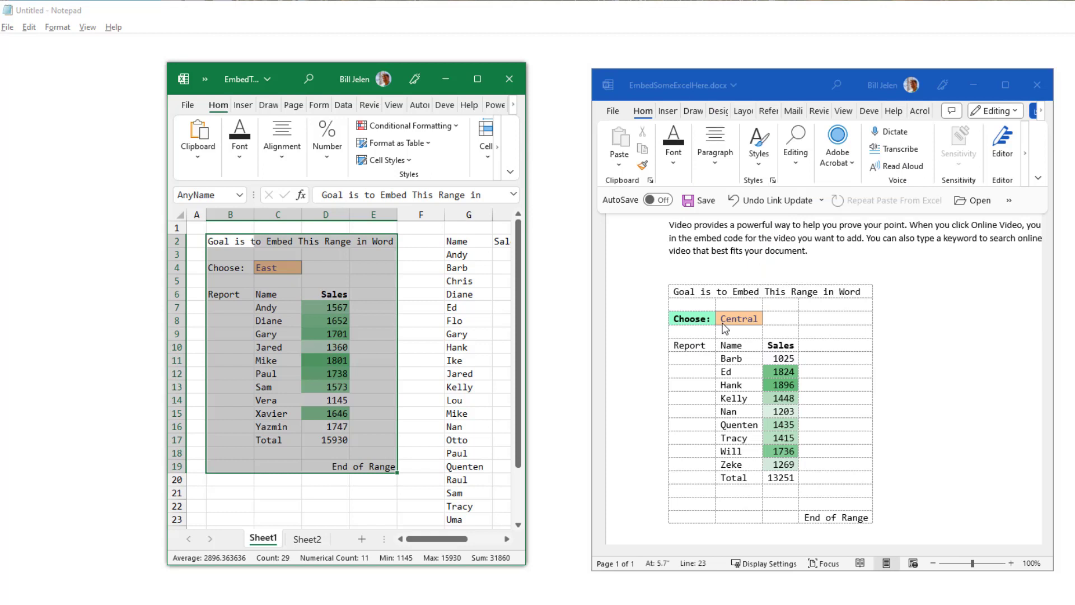
pyautogui.click(288, 269)
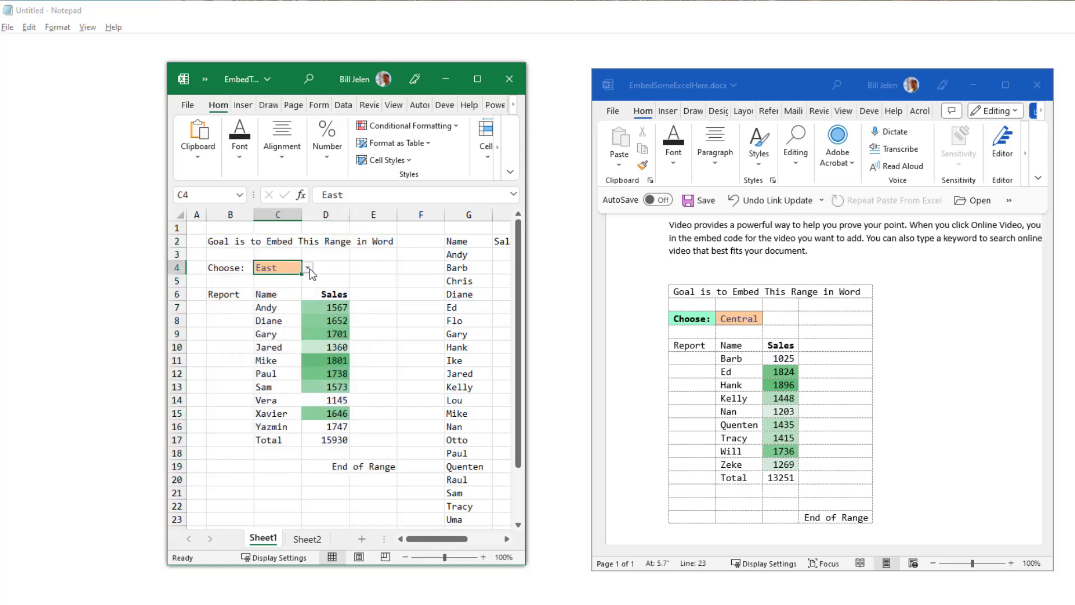
pyautogui.click(308, 269)
pyautogui.click(289, 293)
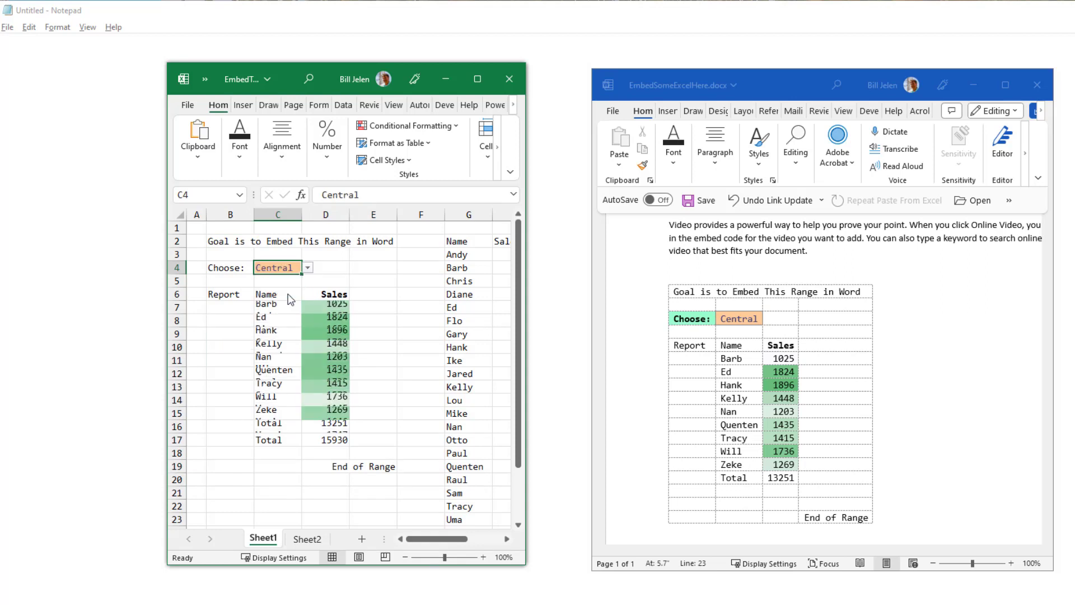
pyautogui.click(308, 268)
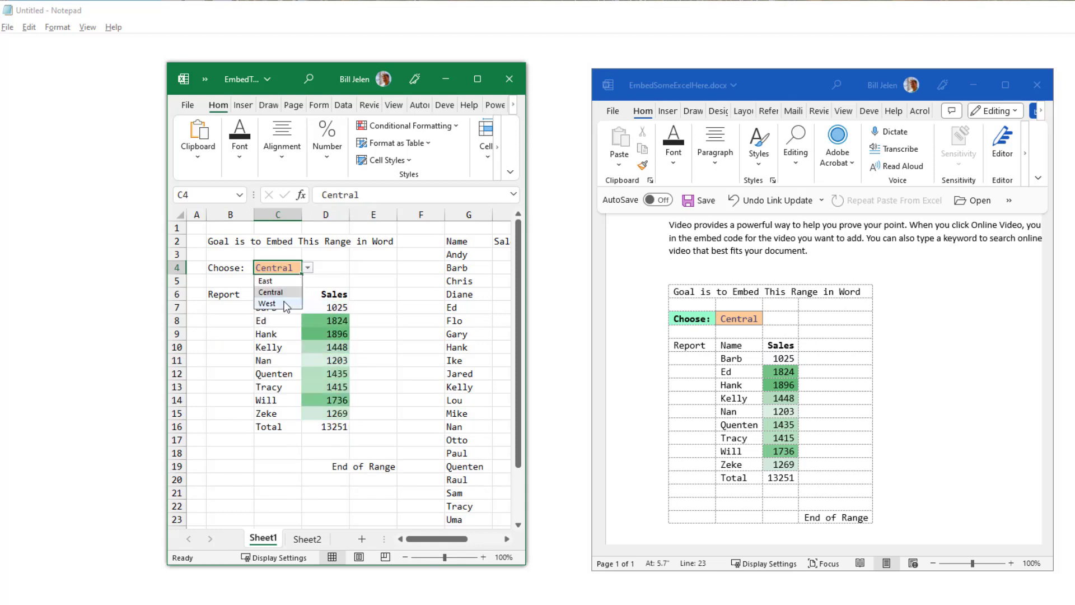
pyautogui.click(284, 302)
pyautogui.click(308, 267)
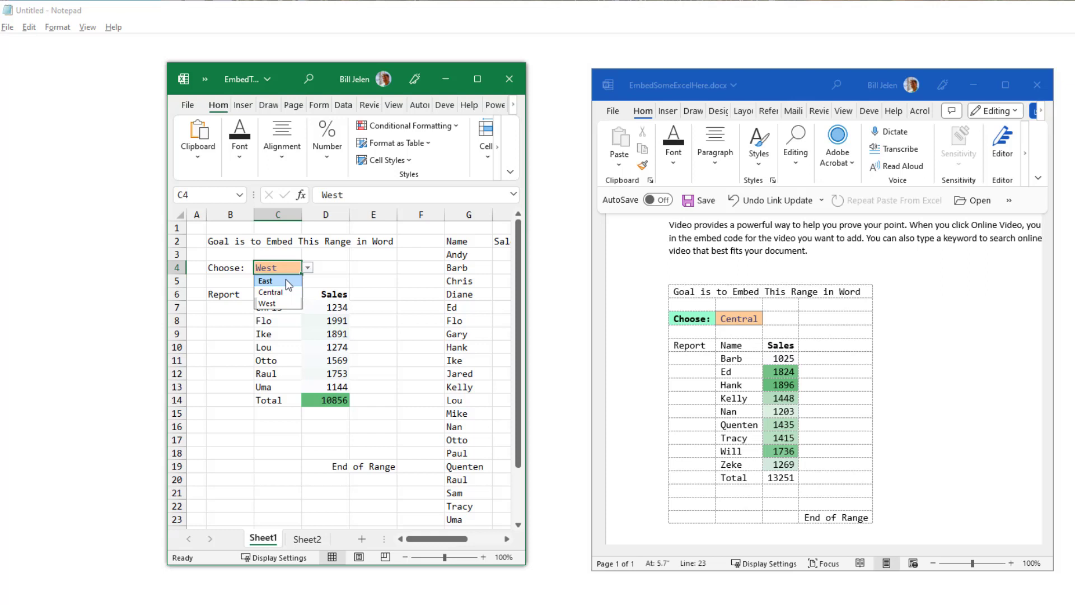
pyautogui.click(285, 279)
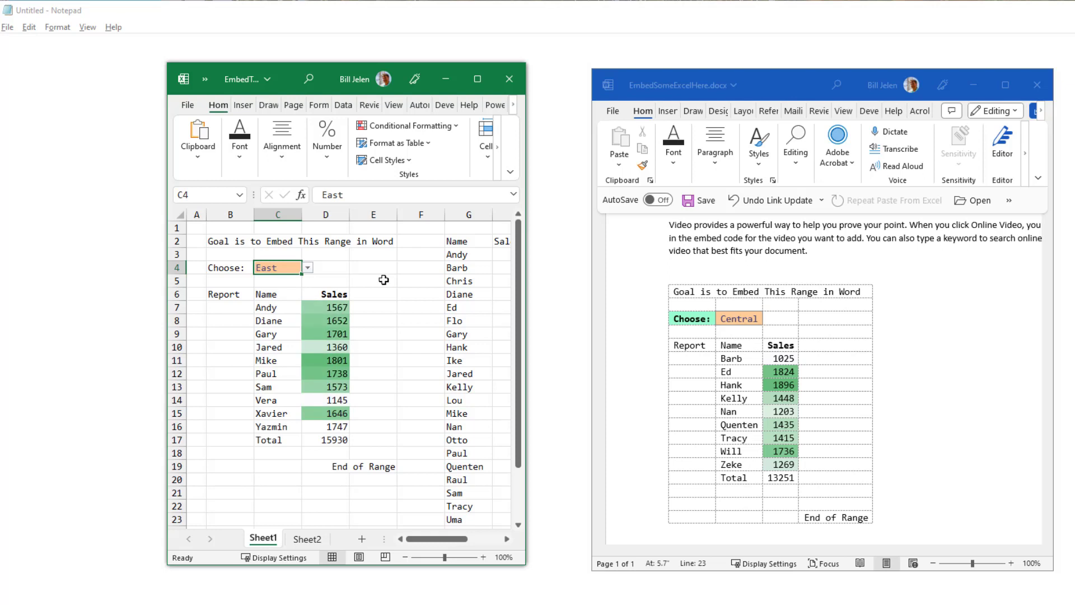
# Select all of the Word document and update fields with F9 to show East totalling 15930.
pyautogui.click(674, 229)
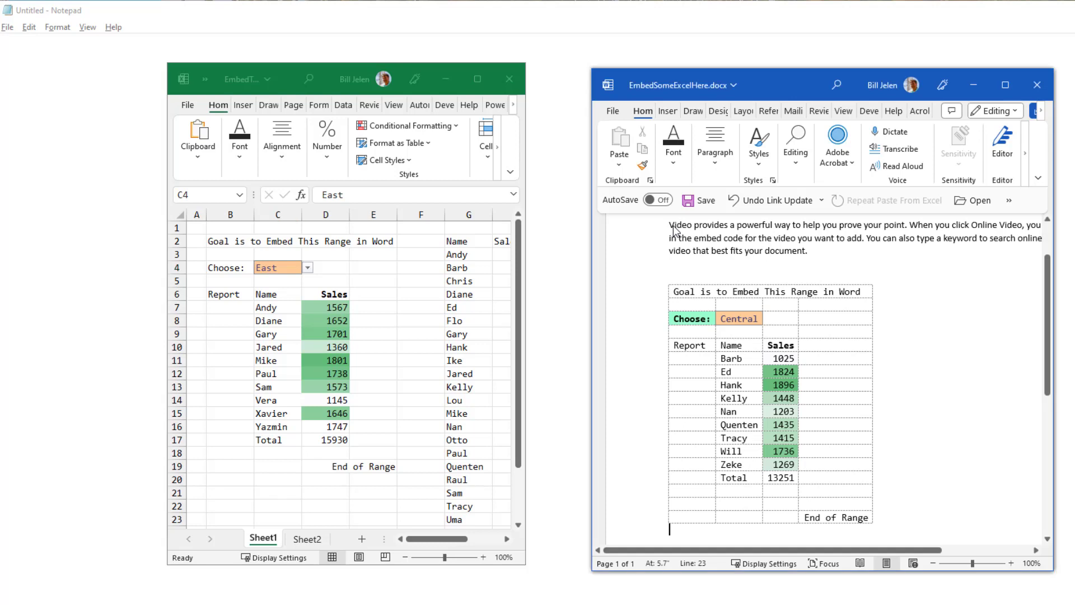
pyautogui.hotkey('ctrl', 'a')
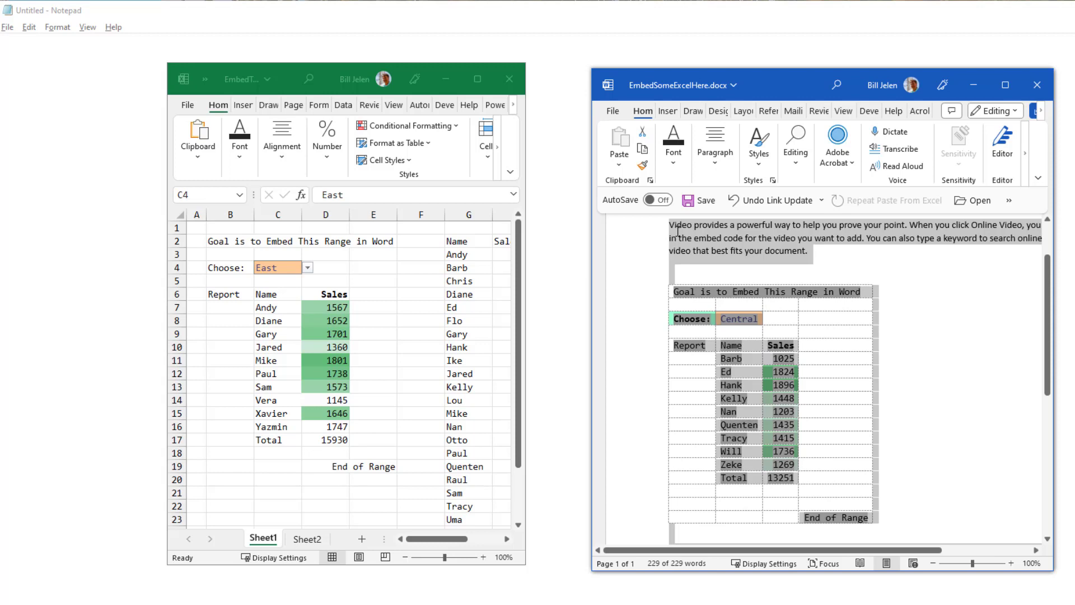
pyautogui.press('F9')
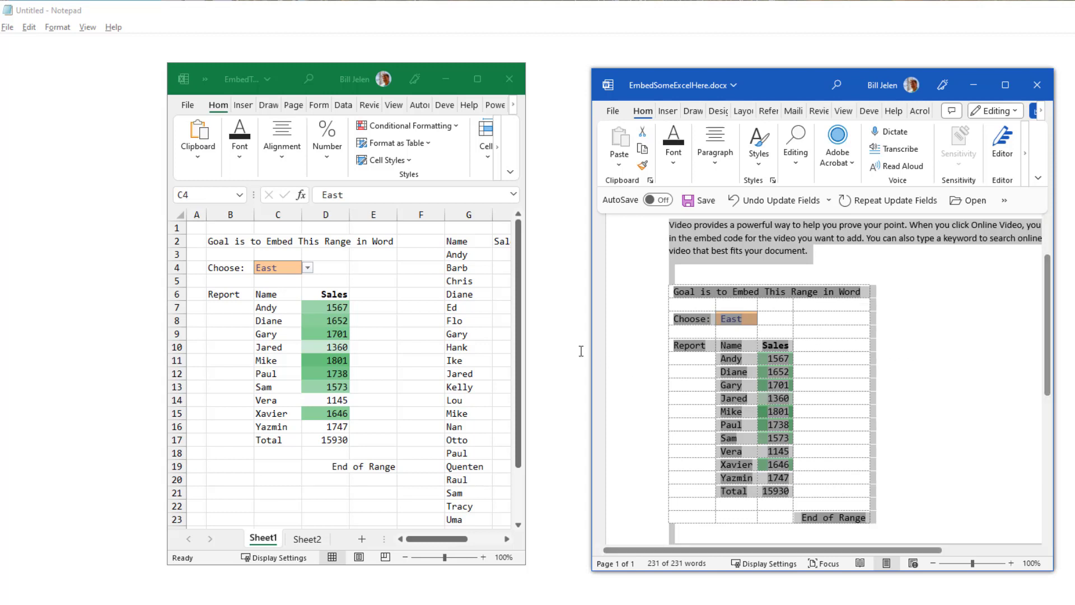
pyautogui.click(813, 260)
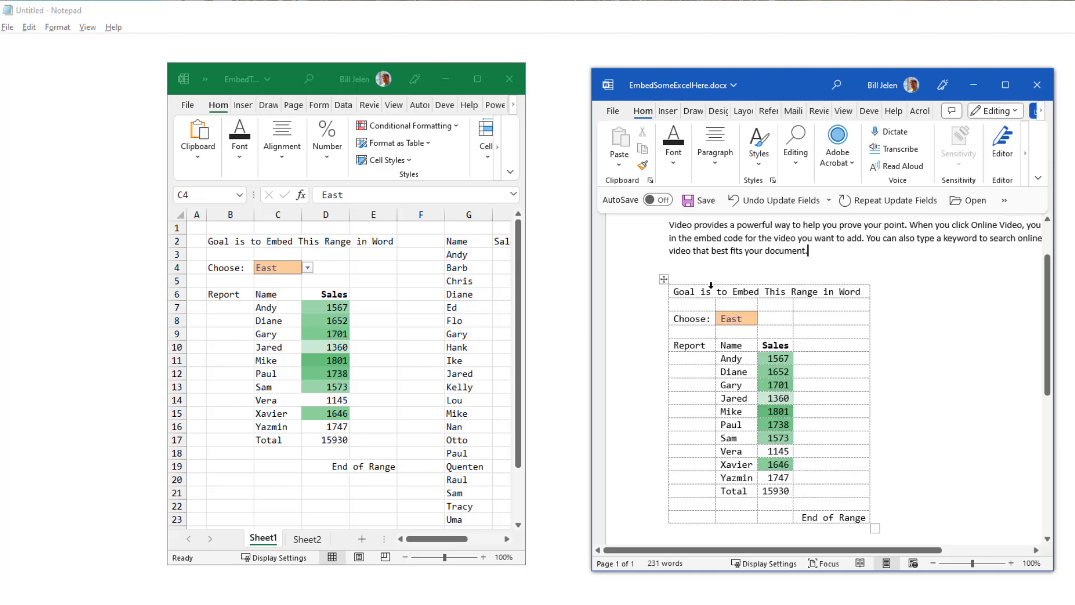
# Choose Central in C4's dropdown so the Excel report lists nine names totalling 13251.
pyautogui.click(311, 268)
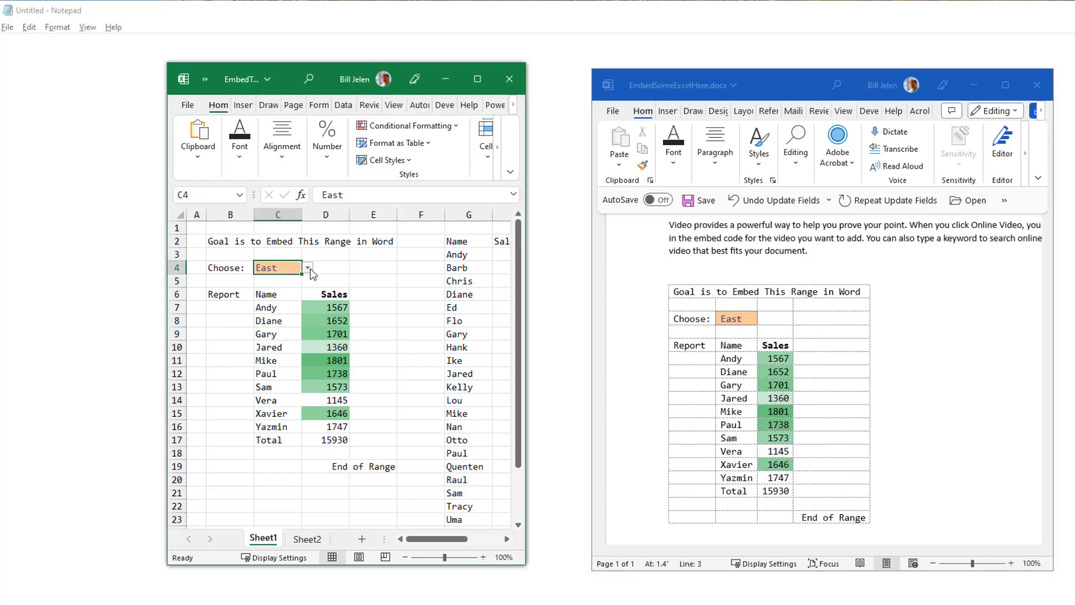
pyautogui.click(307, 267)
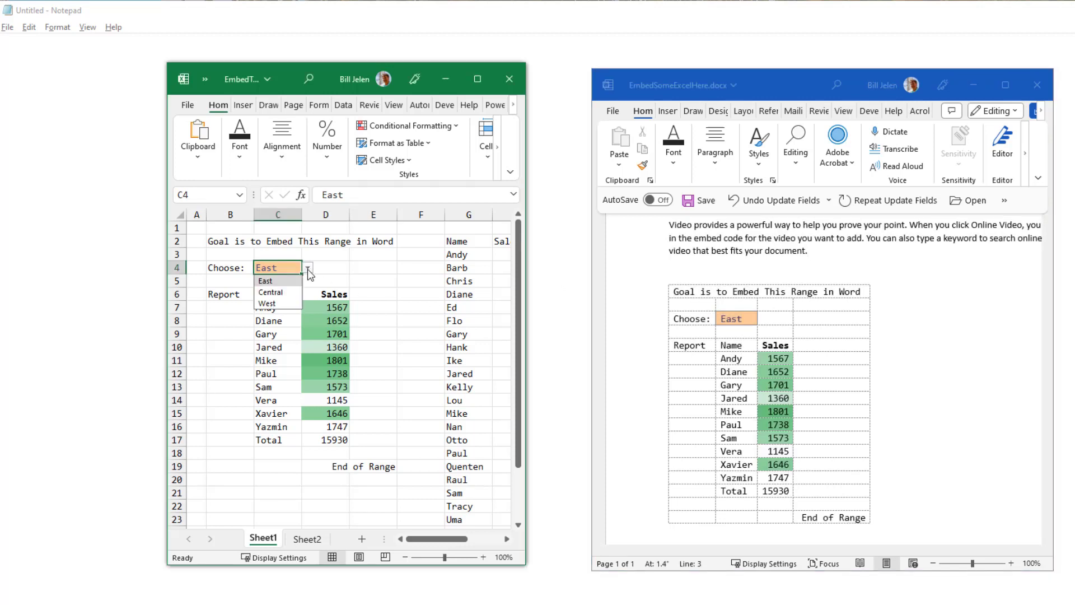
pyautogui.click(281, 293)
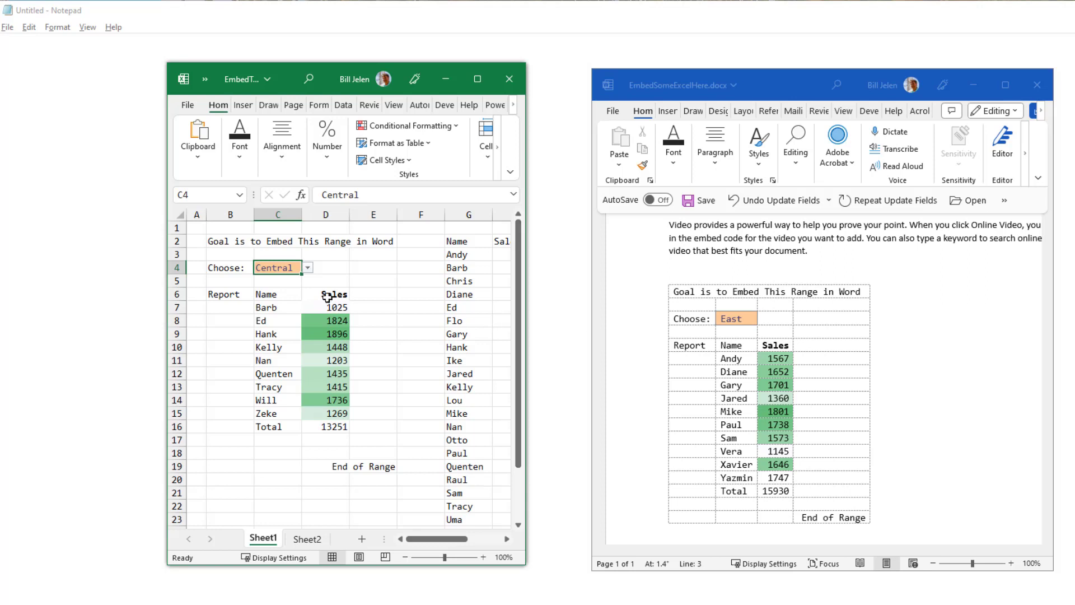
# Save and close EmbedSomeExcelHere.docx, then reopen it from the Recent list.
pyautogui.click(771, 79)
pyautogui.click(690, 201)
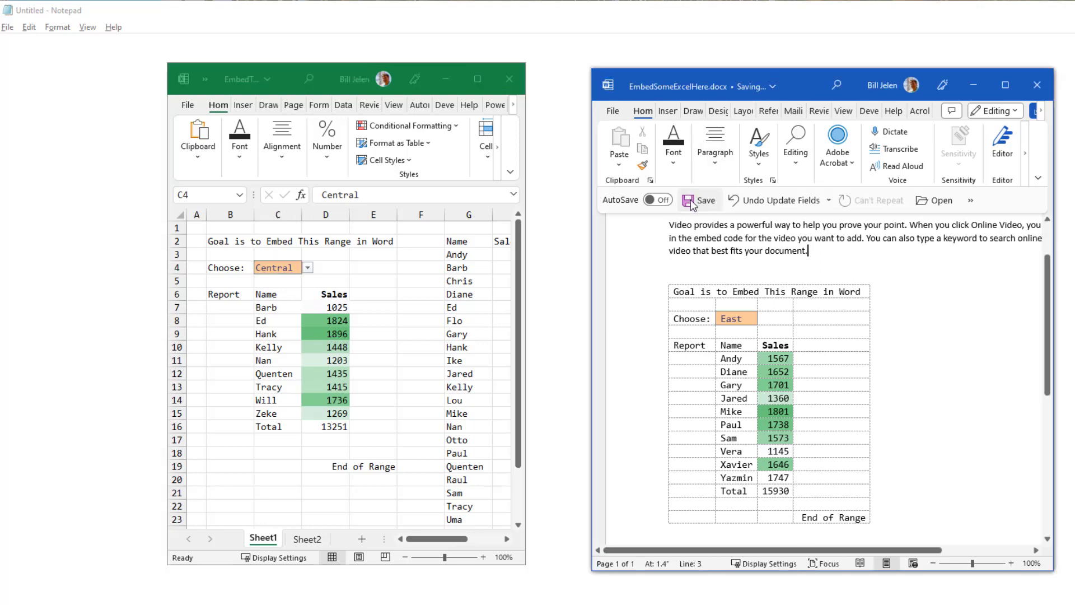
pyautogui.click(613, 110)
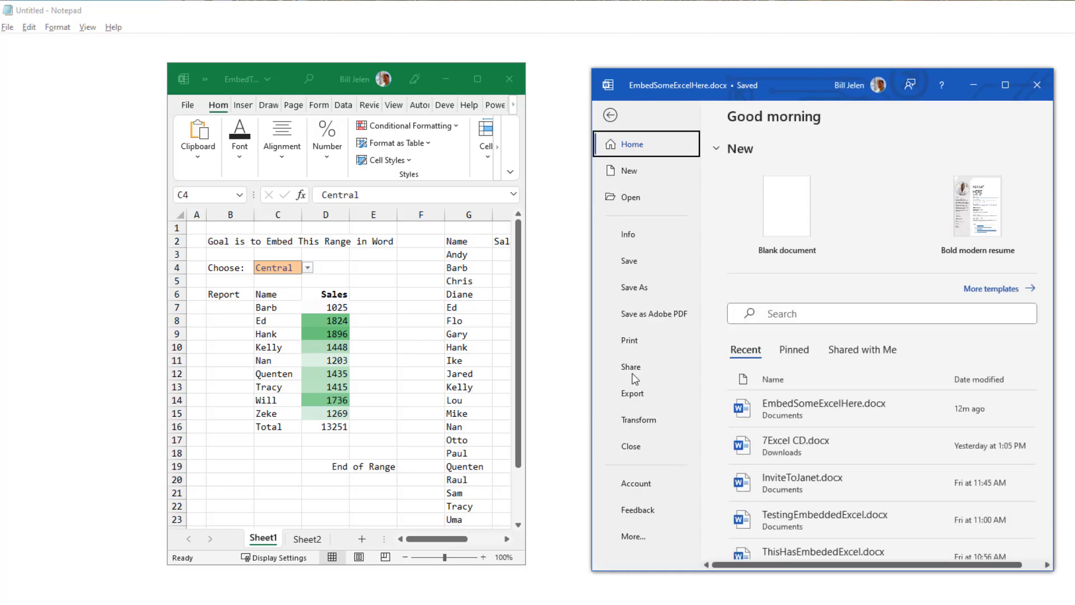
pyautogui.click(636, 452)
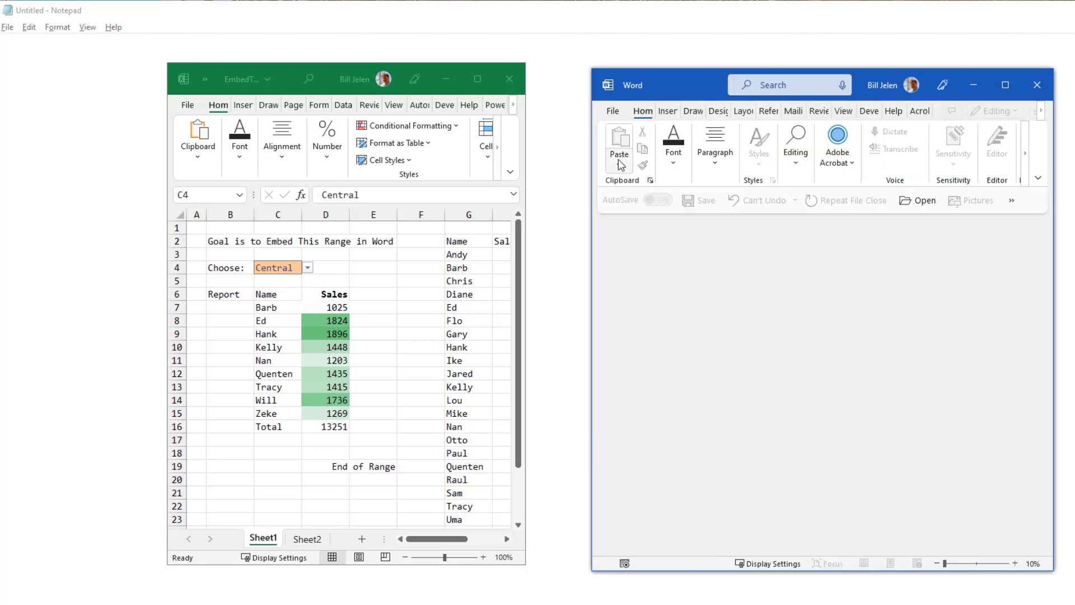
pyautogui.click(614, 112)
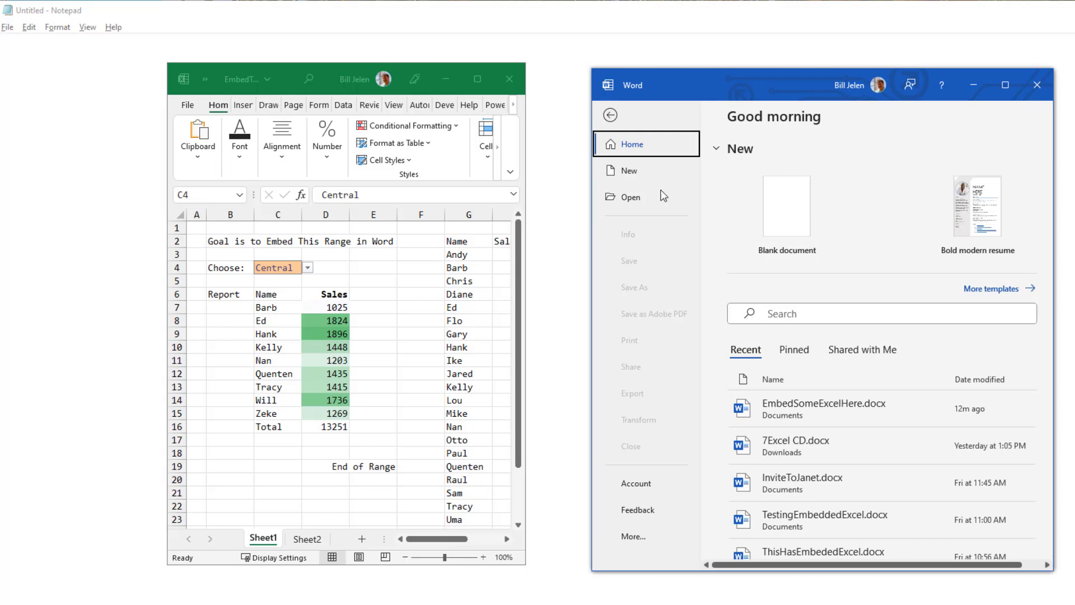
pyautogui.click(781, 408)
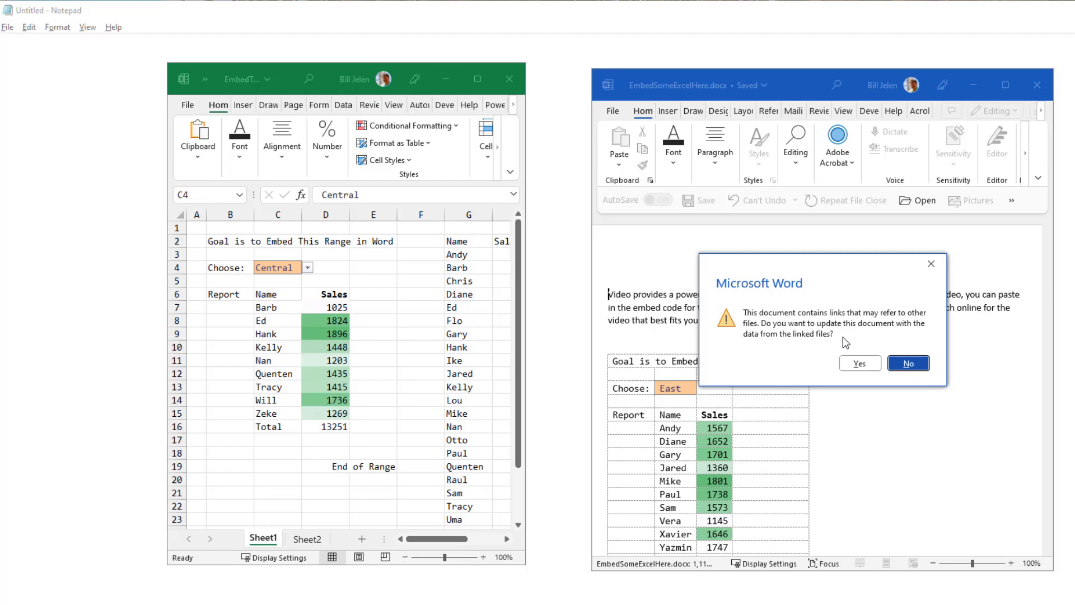
# Accept updating links, then set Excel's C4 region to West so Word shows 10856.
pyautogui.click(860, 365)
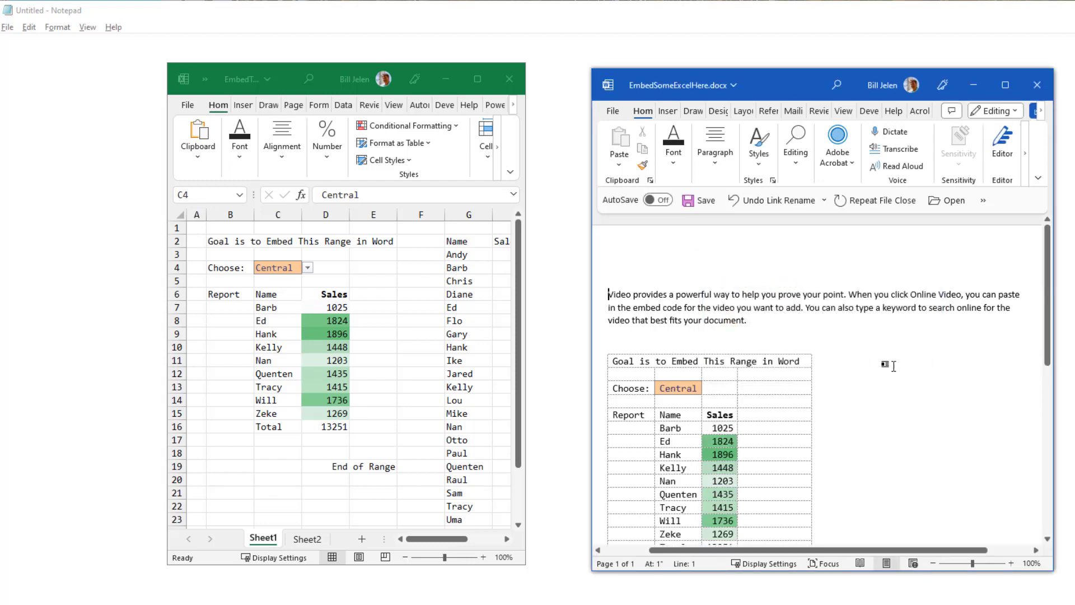
pyautogui.scroll(-3, 896, 364)
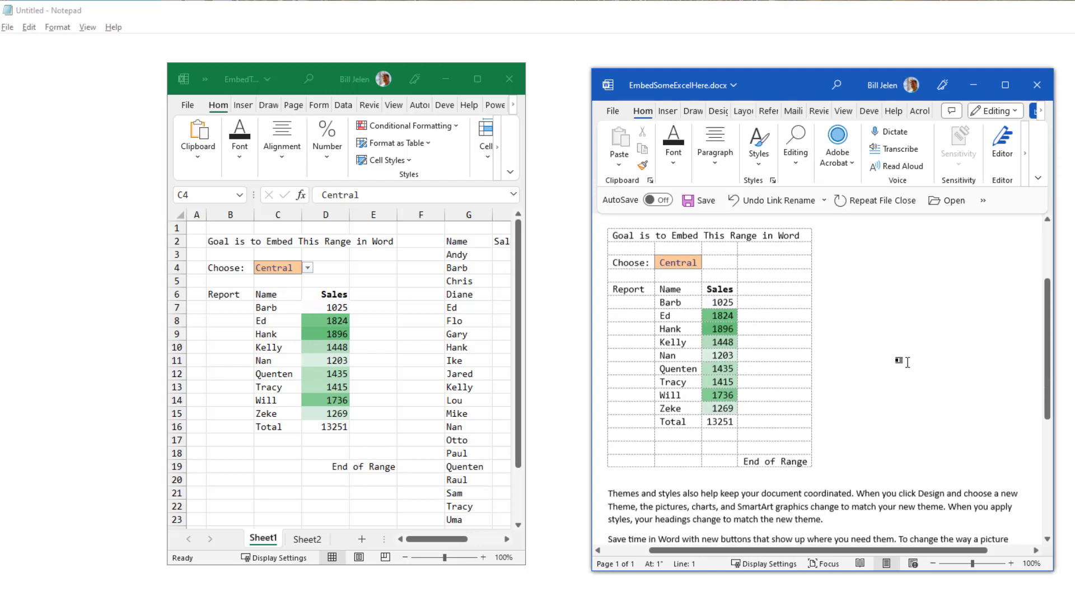
pyautogui.click(310, 267)
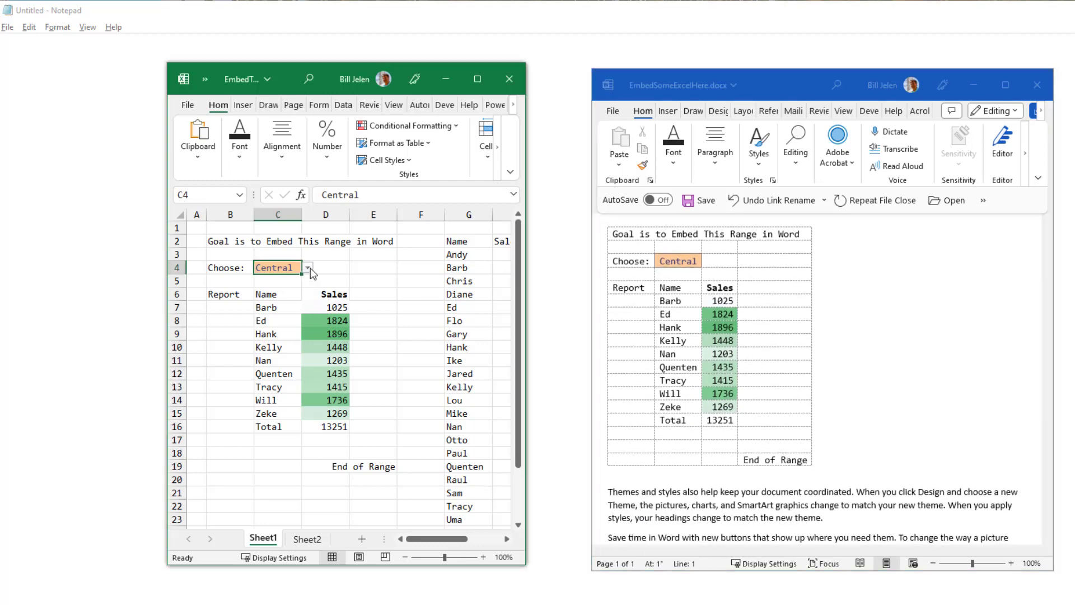
pyautogui.click(307, 268)
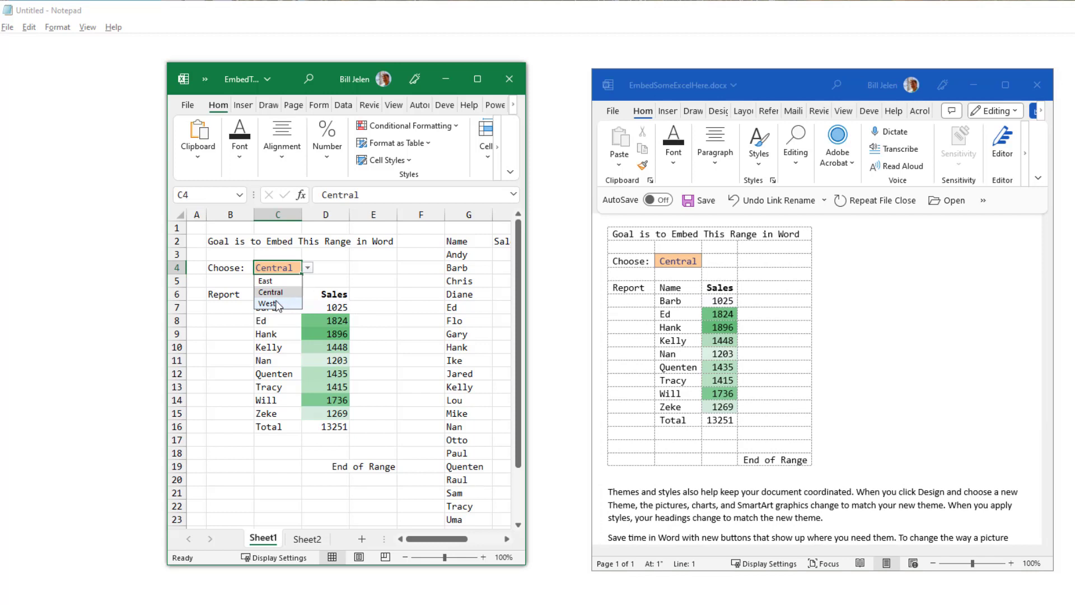
pyautogui.click(276, 303)
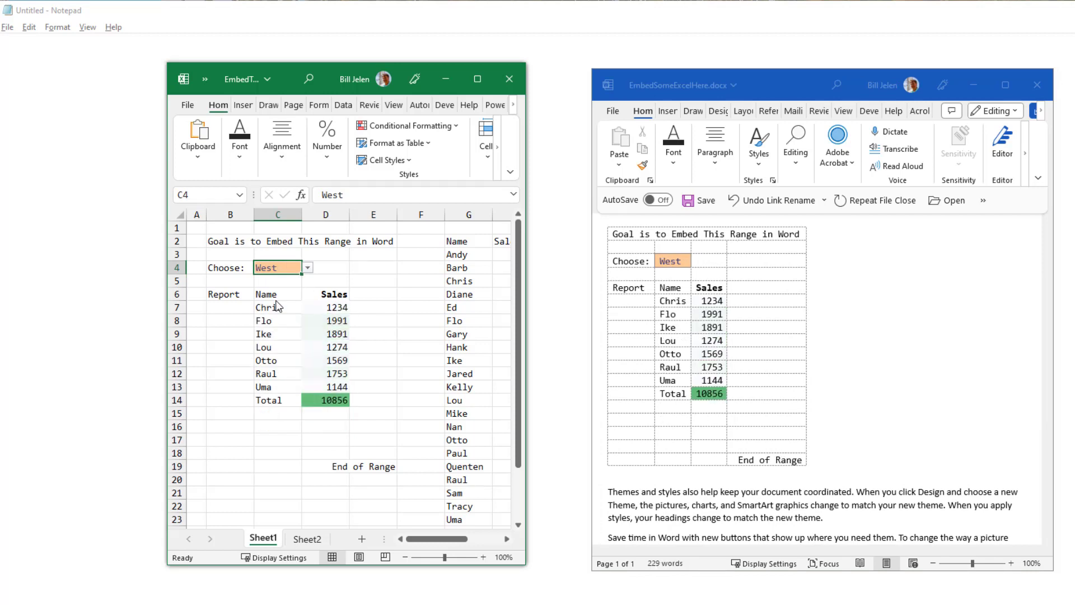